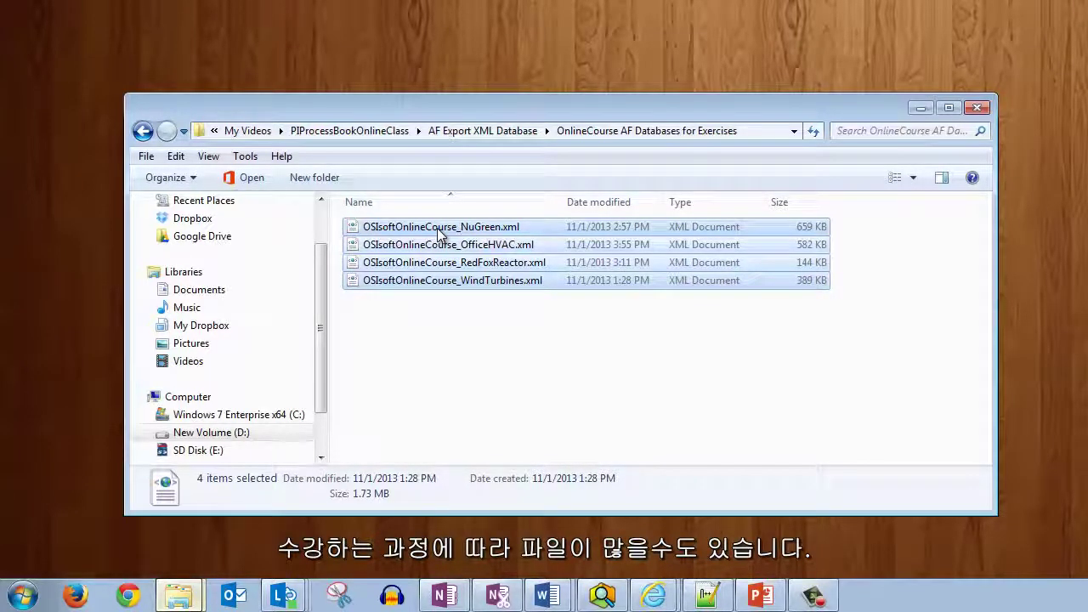
left_click(470, 280)
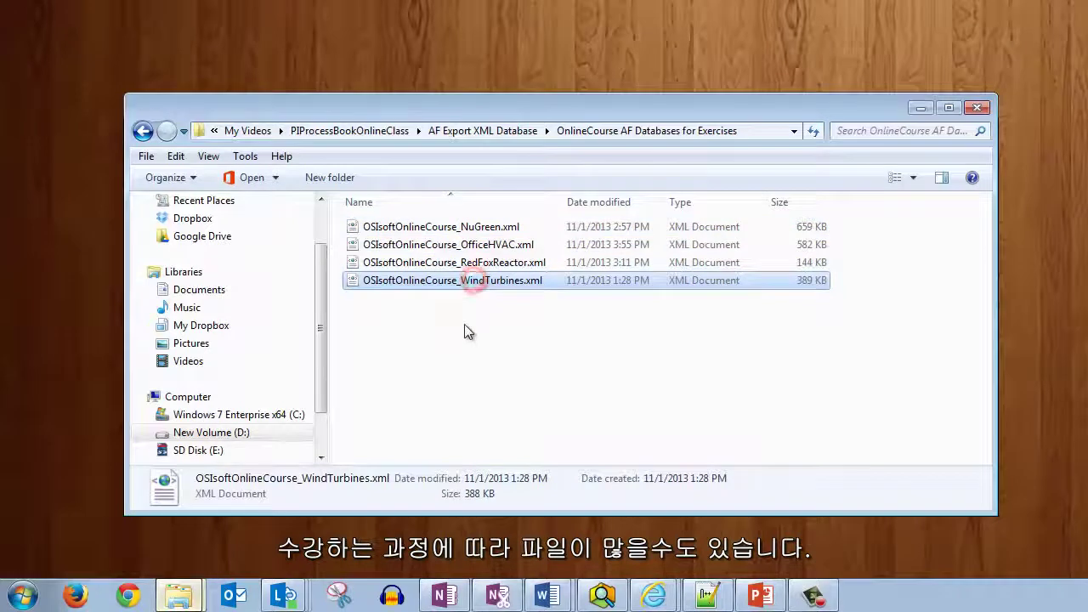
left_click(525, 230)
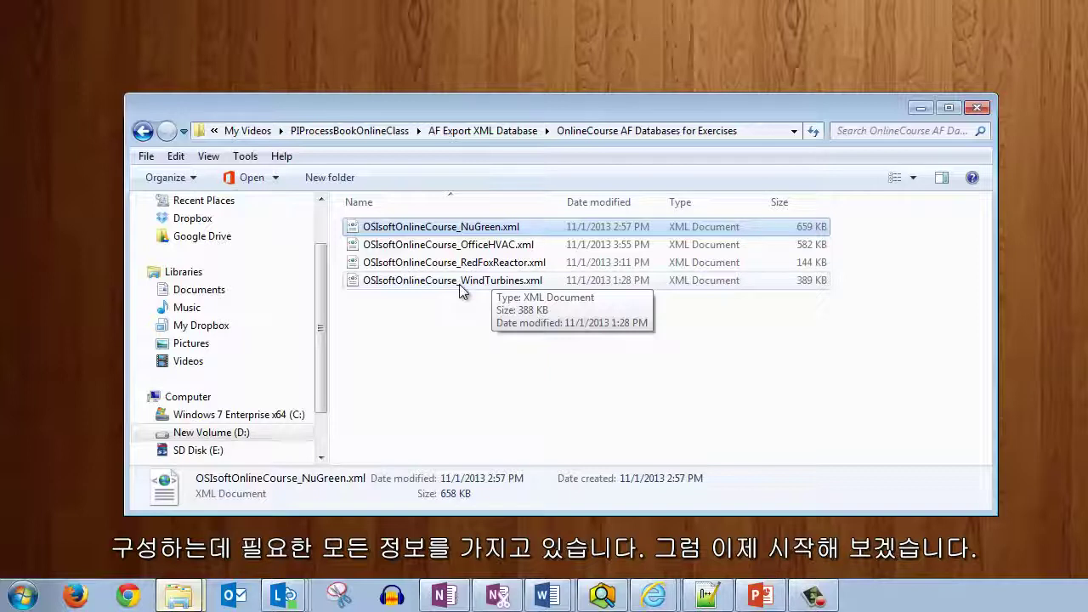
left_click_drag(554, 111, 631, 39)
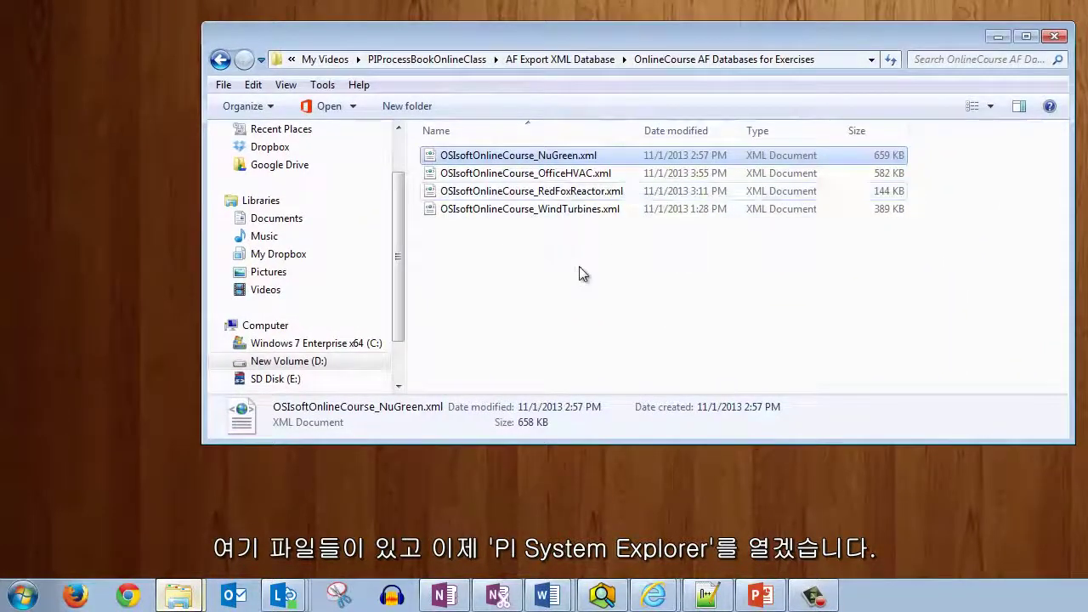
Launch PI System Explorer and enlarge its window to fill the screen
left_click(23, 596)
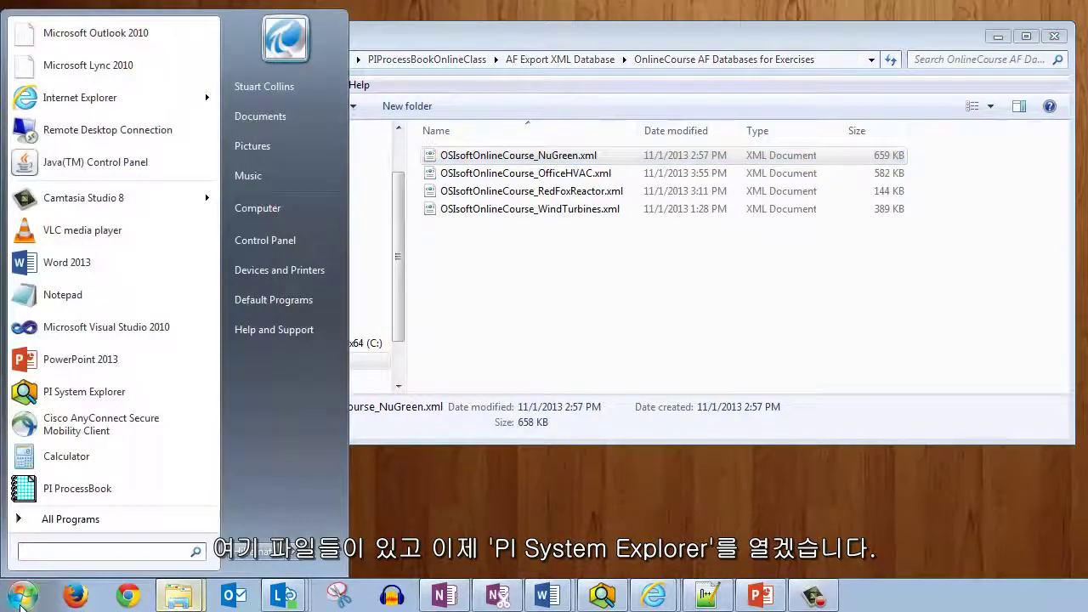
type("system")
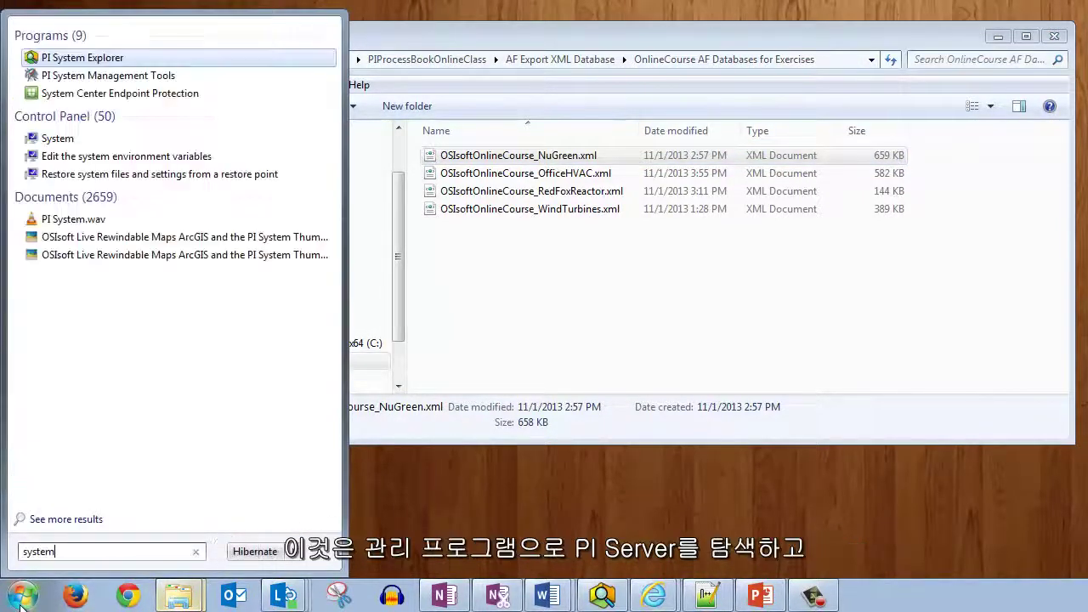
left_click(81, 58)
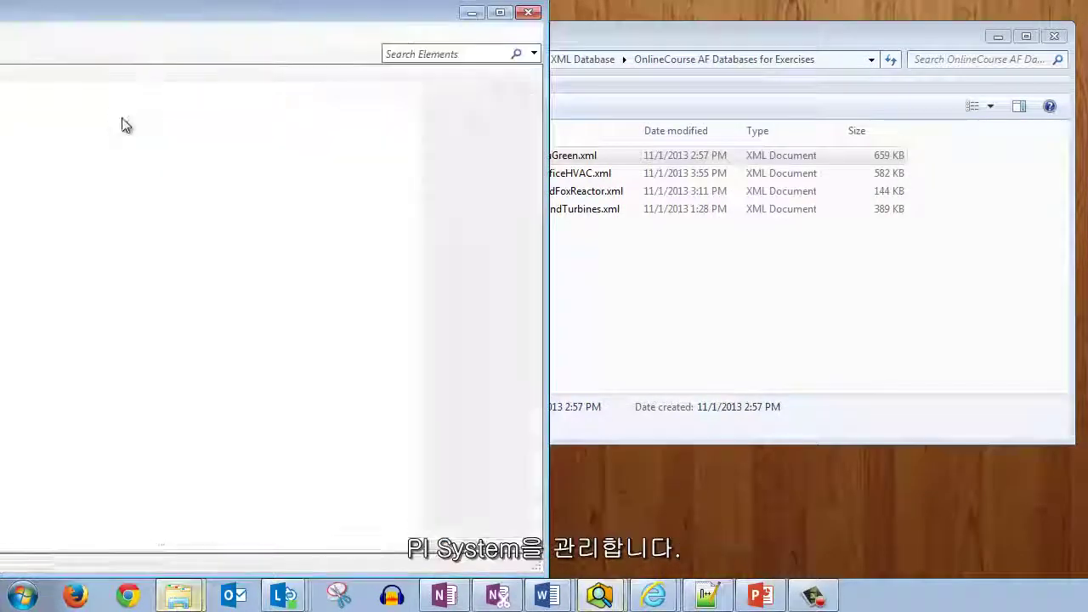
left_click_drag(174, 15, 337, 21)
double_click(337, 21)
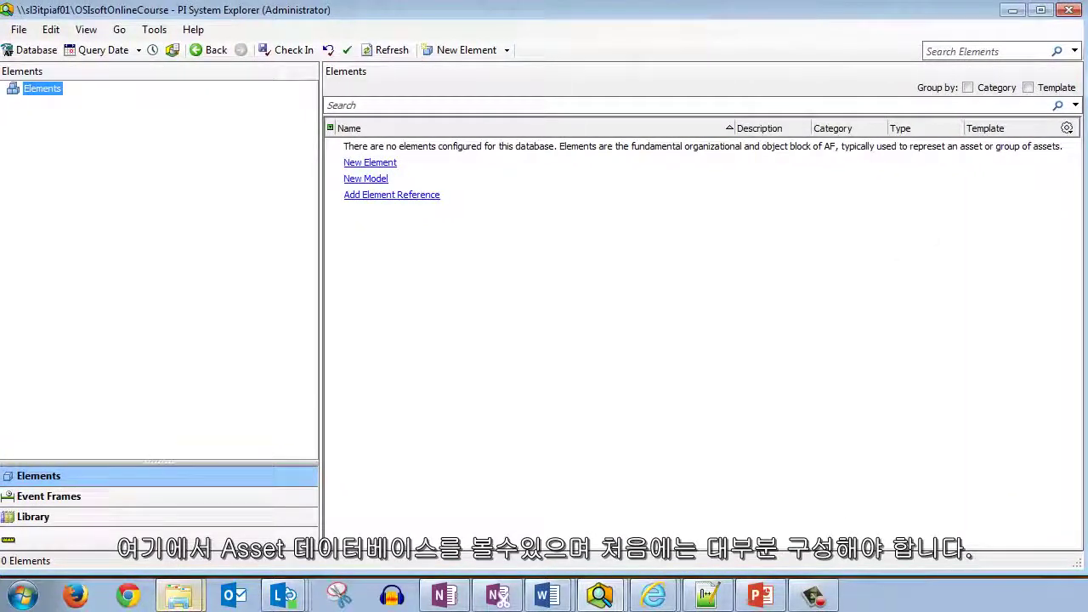
left_click_drag(1085, 312, 1086, 312)
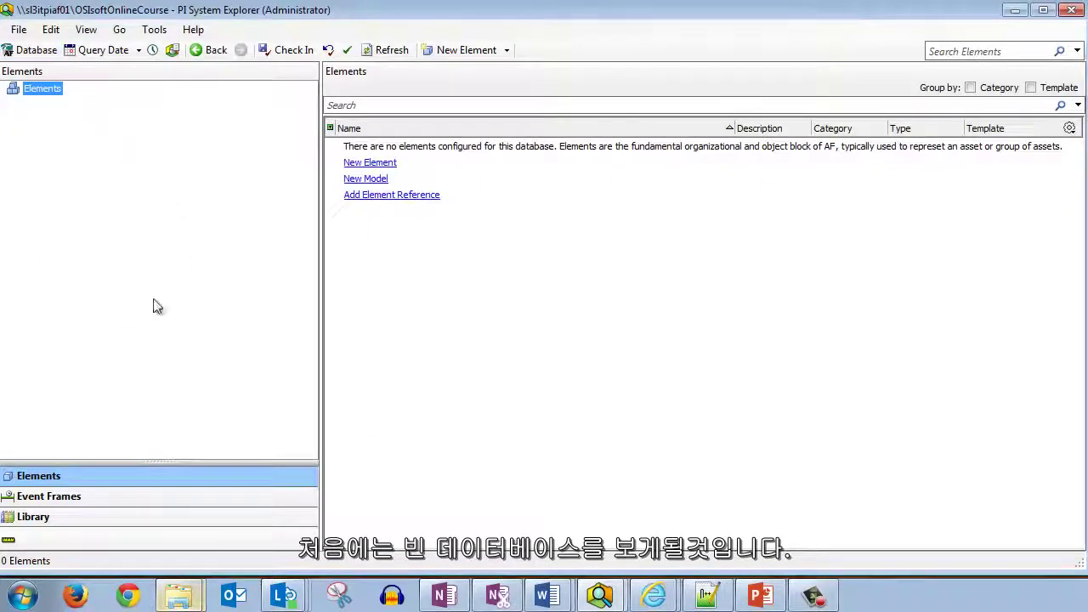
Open the OSIsoftOnlineCourse database on the AF server sl3itpiaf01
left_click(36, 53)
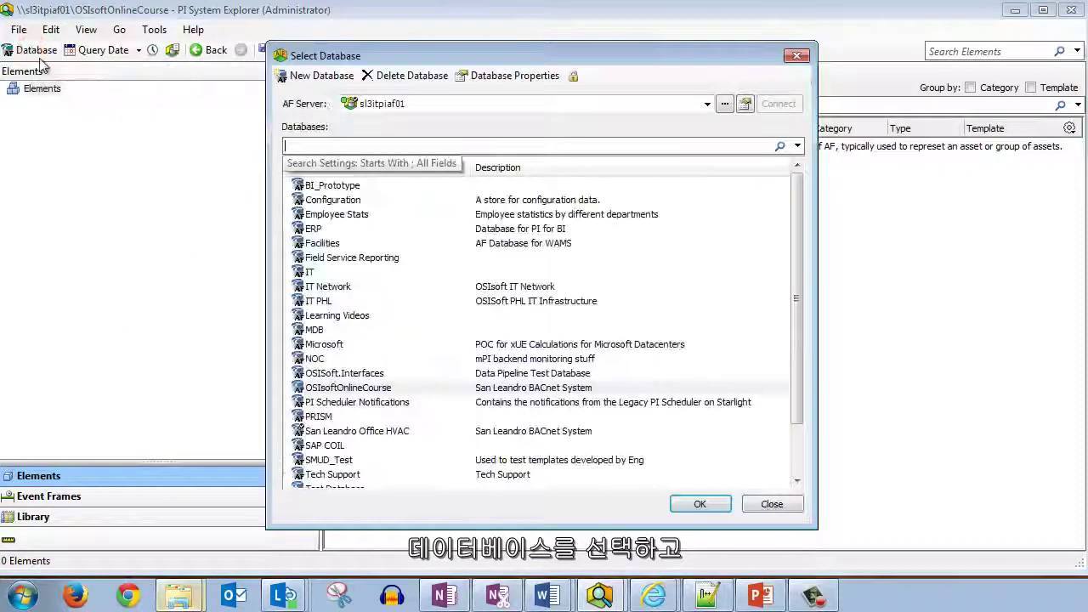
left_click(395, 217)
scroll(404, 285, "down", 2)
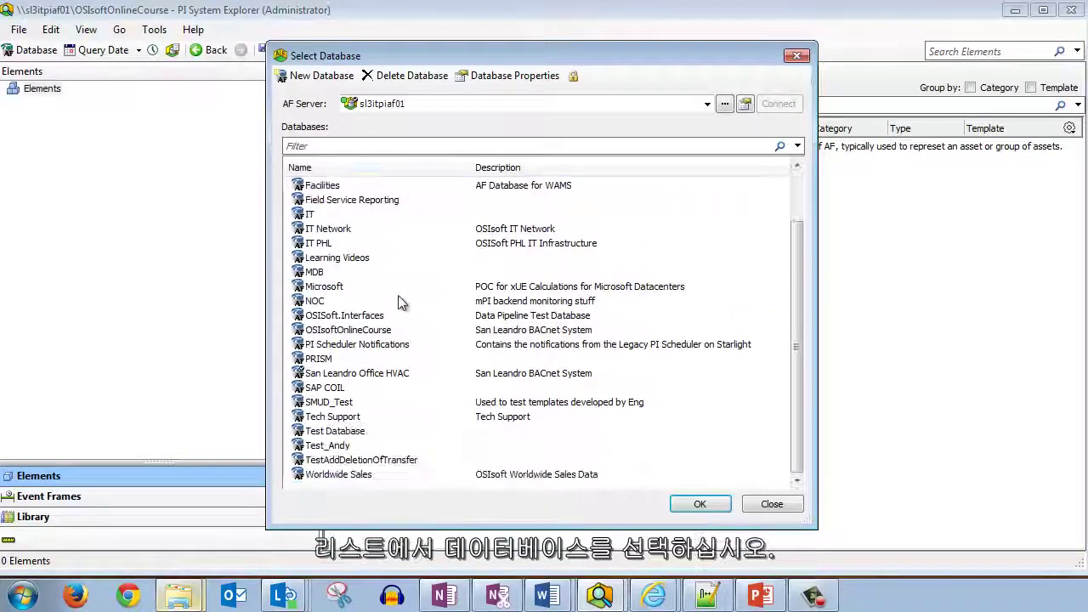
scroll(398, 296, "up", 1)
scroll(396, 290, "down", 1)
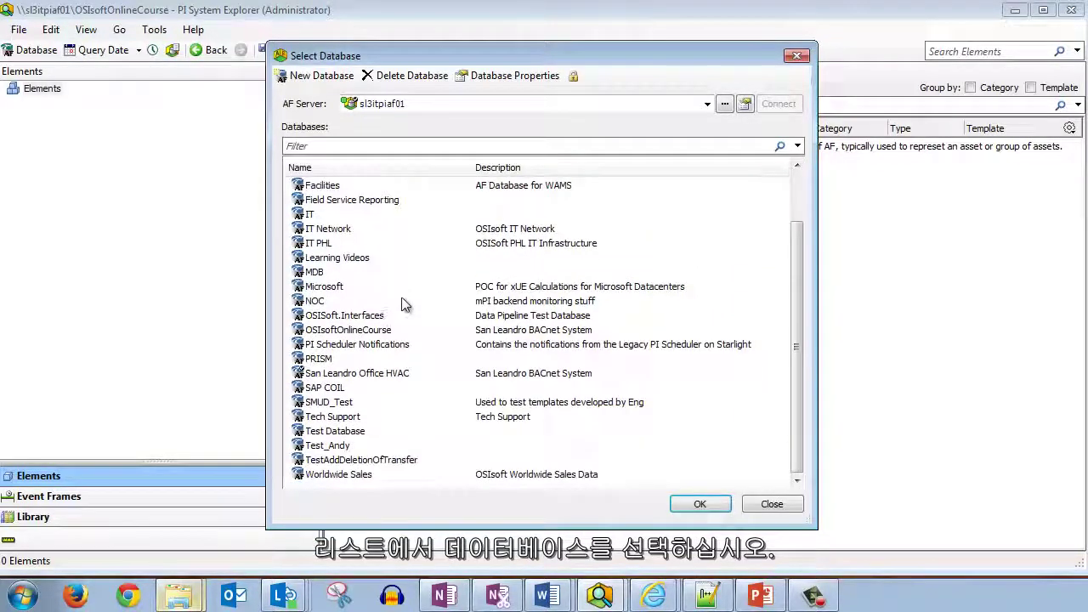
double_click(349, 332)
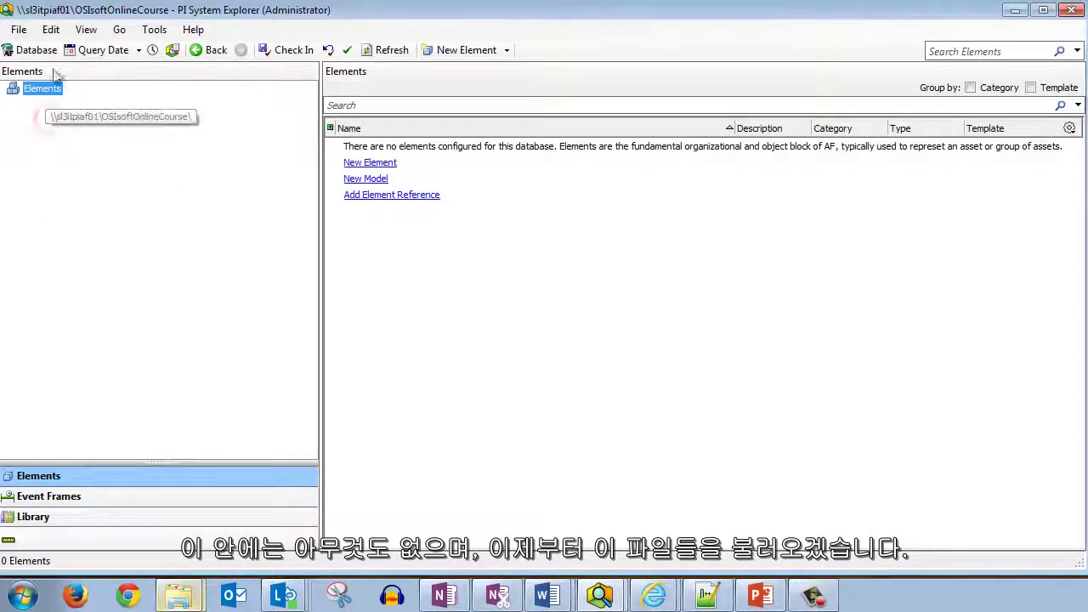
left_click(180, 596)
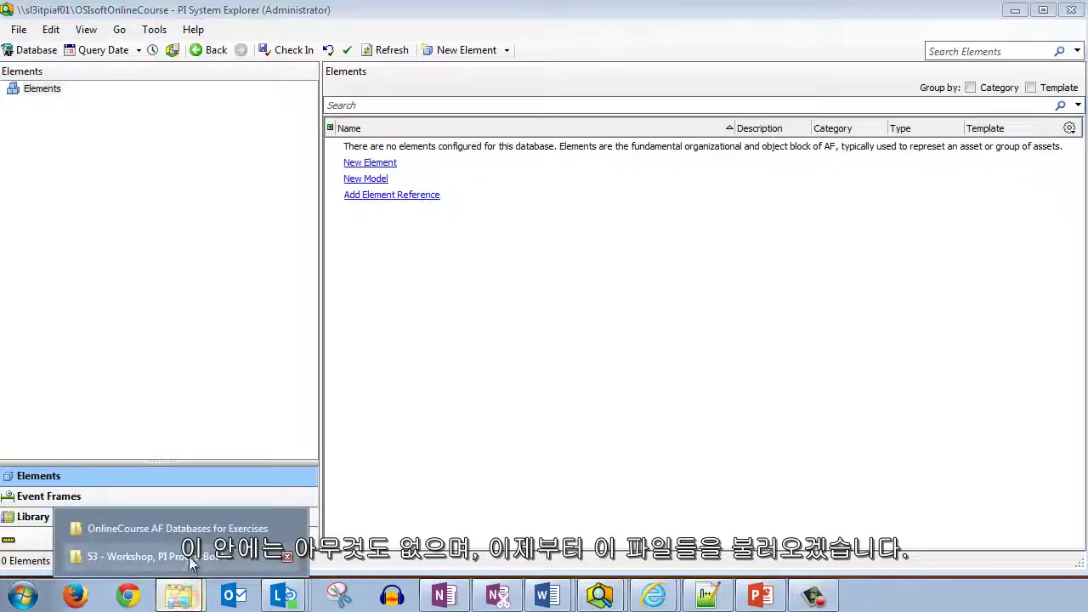
left_click(170, 529)
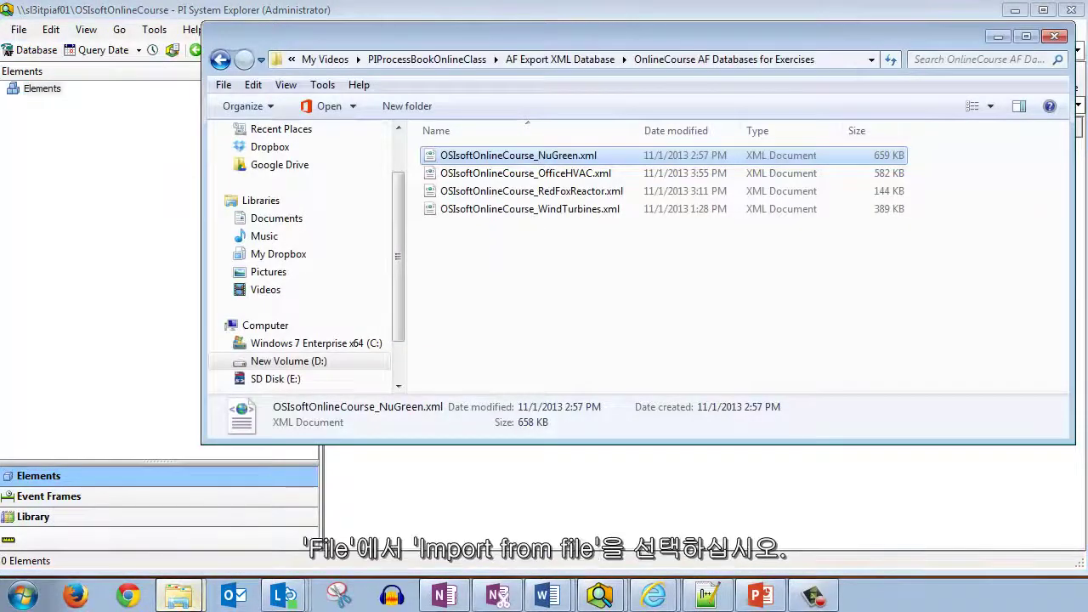
left_click(50, 120)
Import OSIsoftOnlineCourse_NuGreen.xml from the OnlineCourse AF Databases for Exercises folder, leaving the creation or update of PI points off
left_click(17, 31)
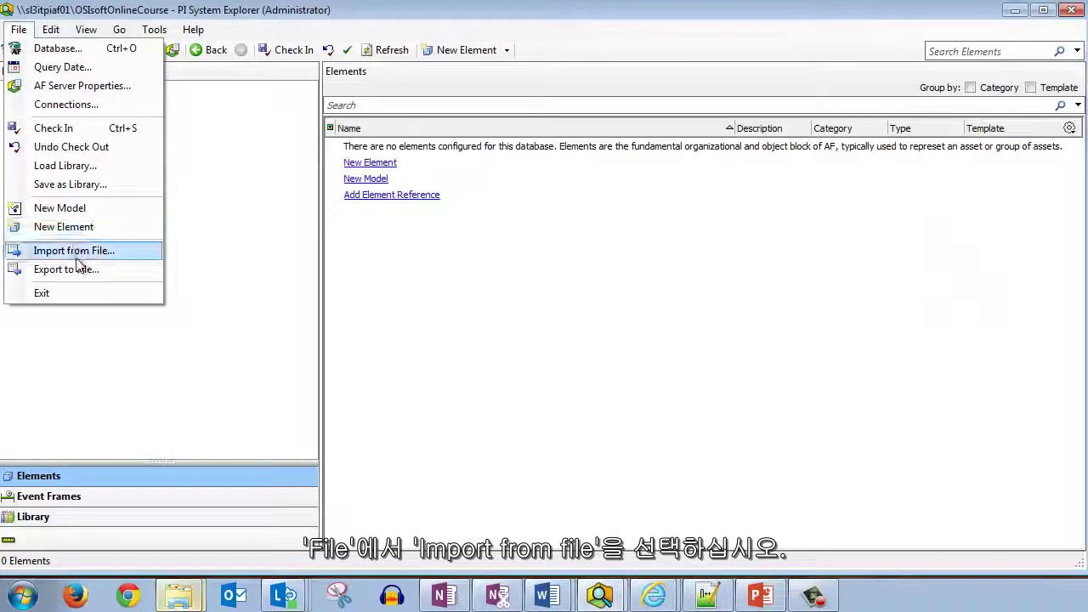
left_click(75, 254)
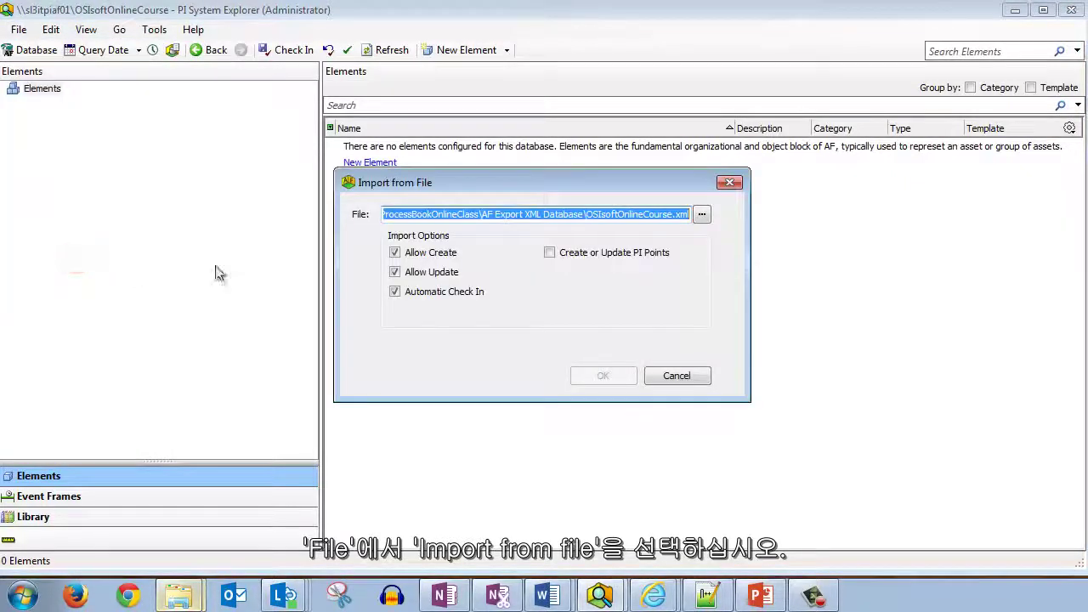
left_click(702, 216)
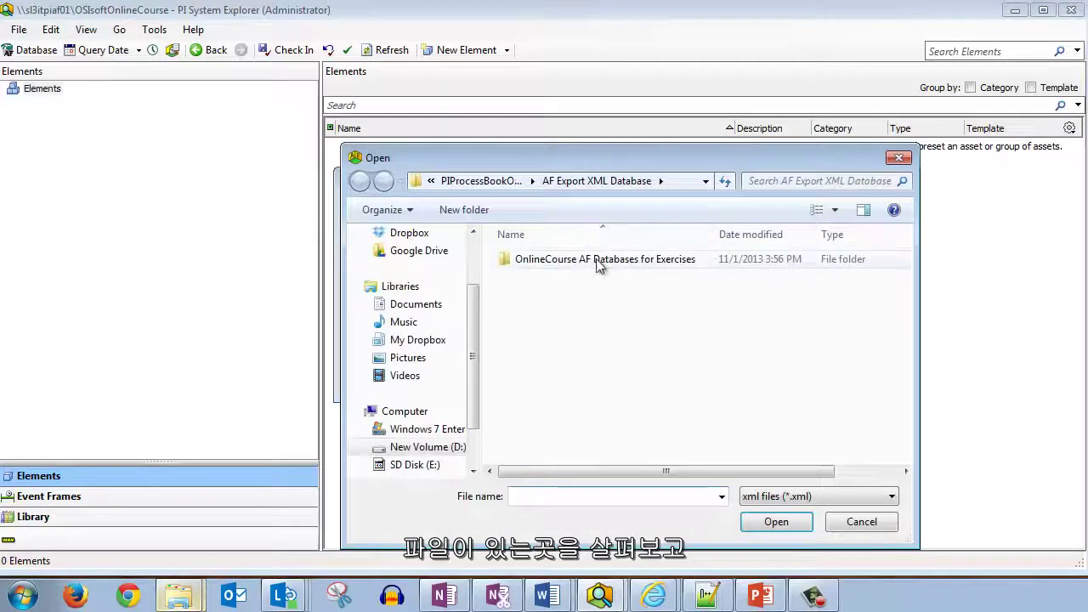
left_click(598, 265)
double_click(599, 266)
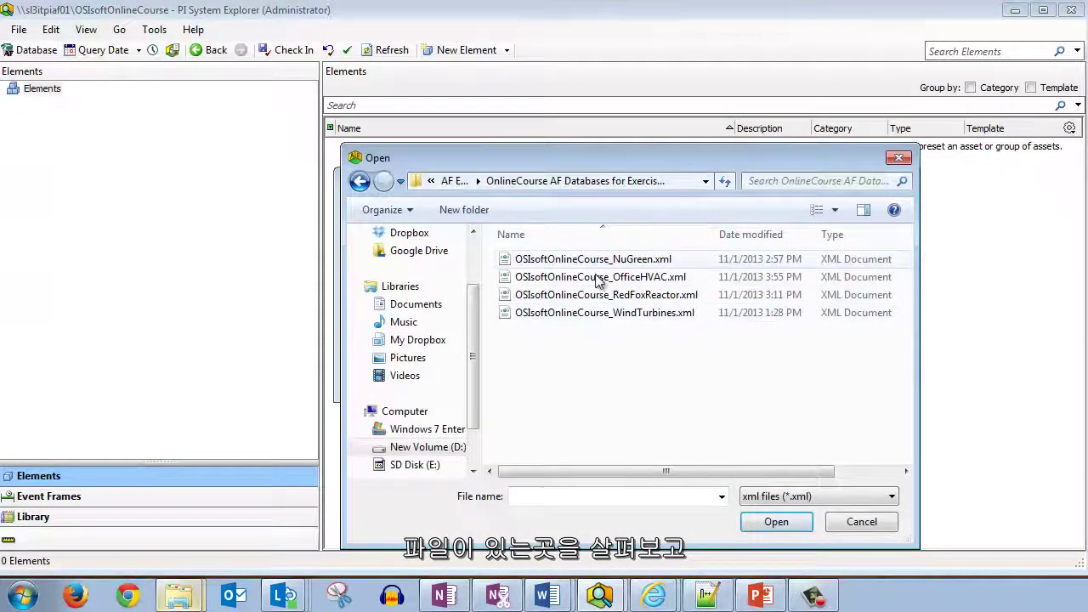
left_click(615, 257)
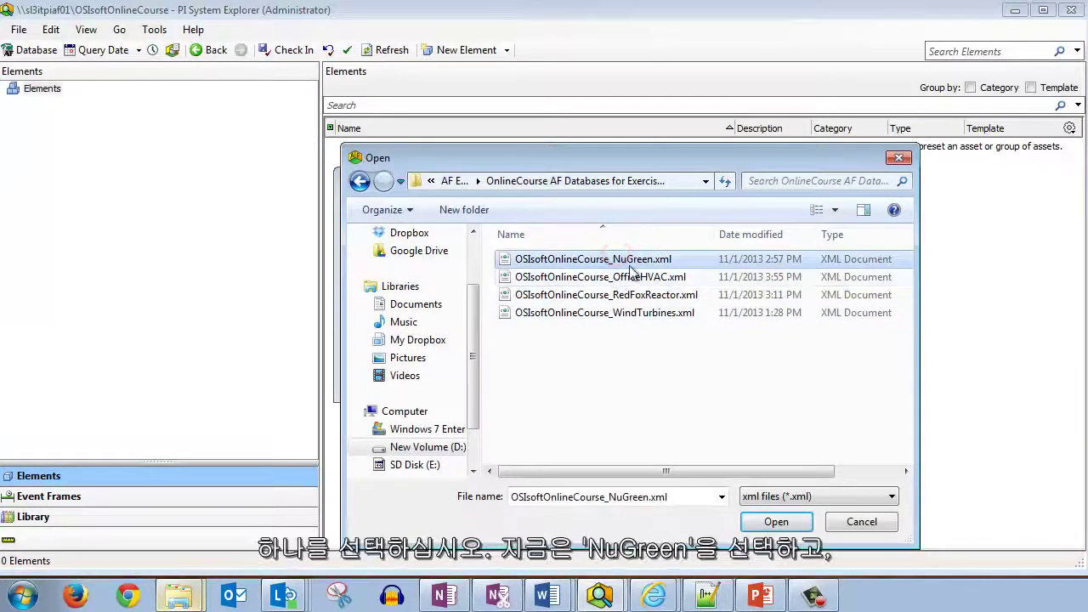
left_click(765, 525)
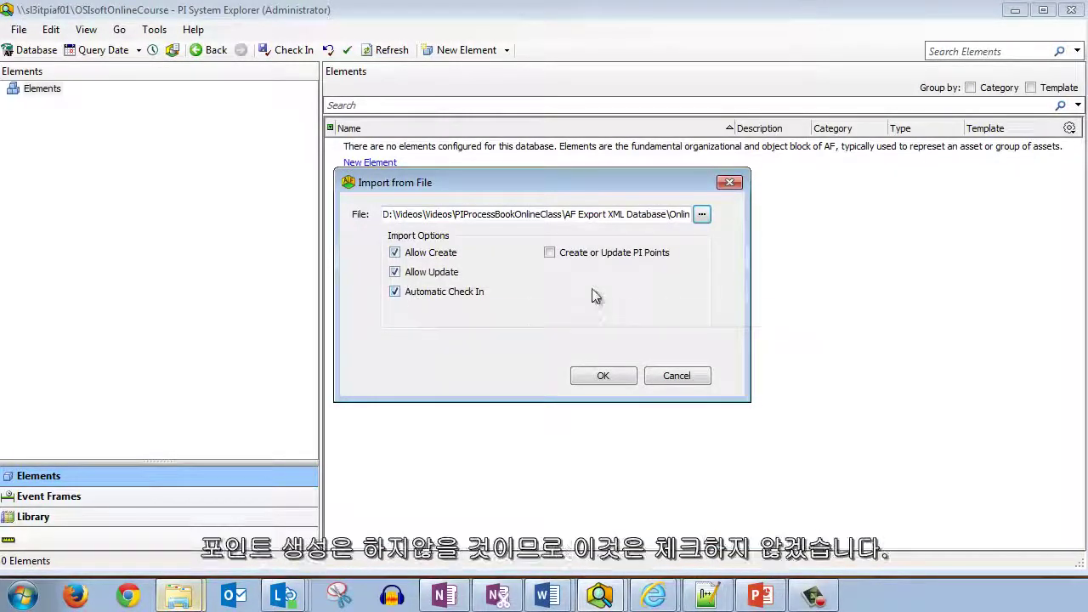
left_click(605, 377)
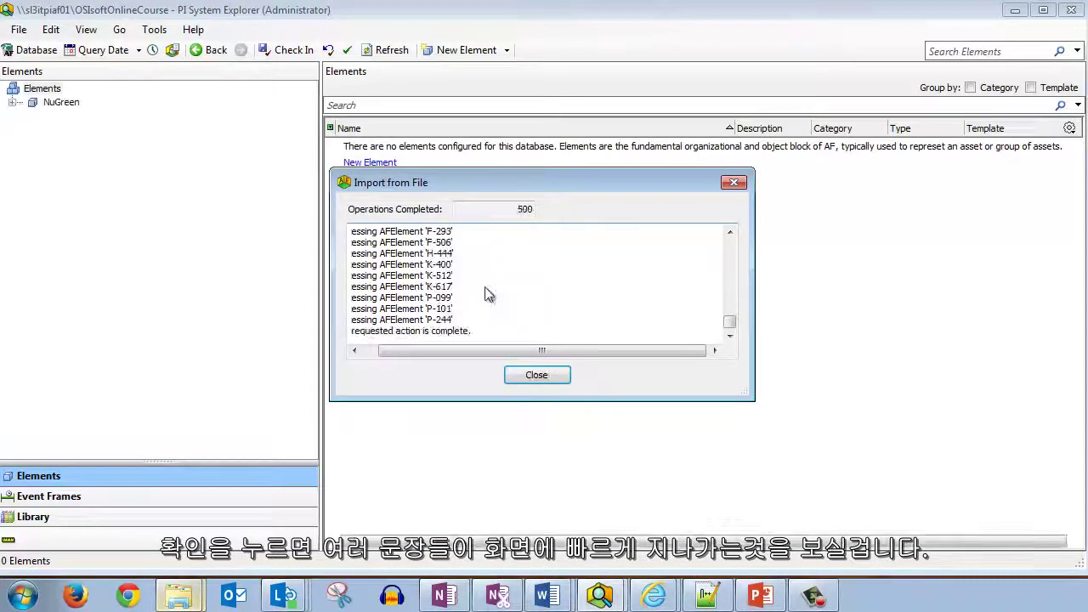
left_click(536, 375)
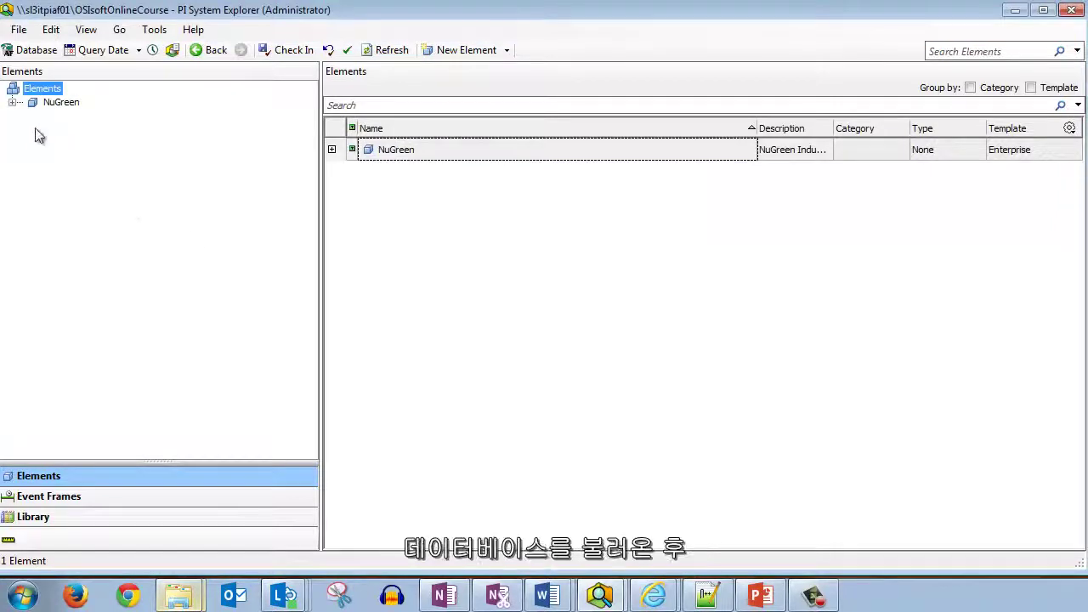
Expand the NuGreen element and browse down through Houston and Cracking Process to its Equipment element
left_click(22, 109)
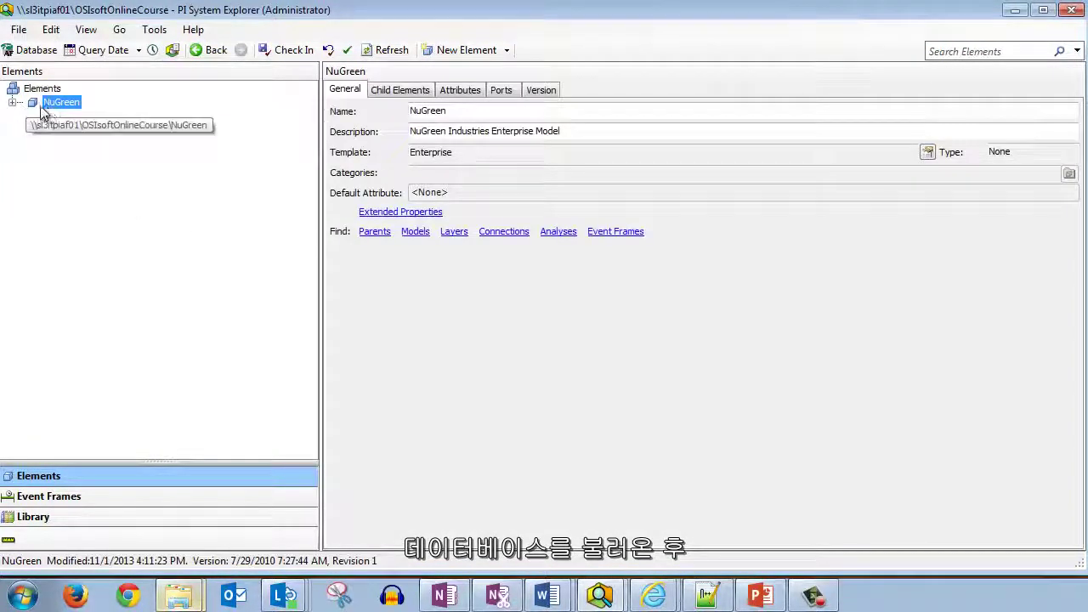
left_click(12, 102)
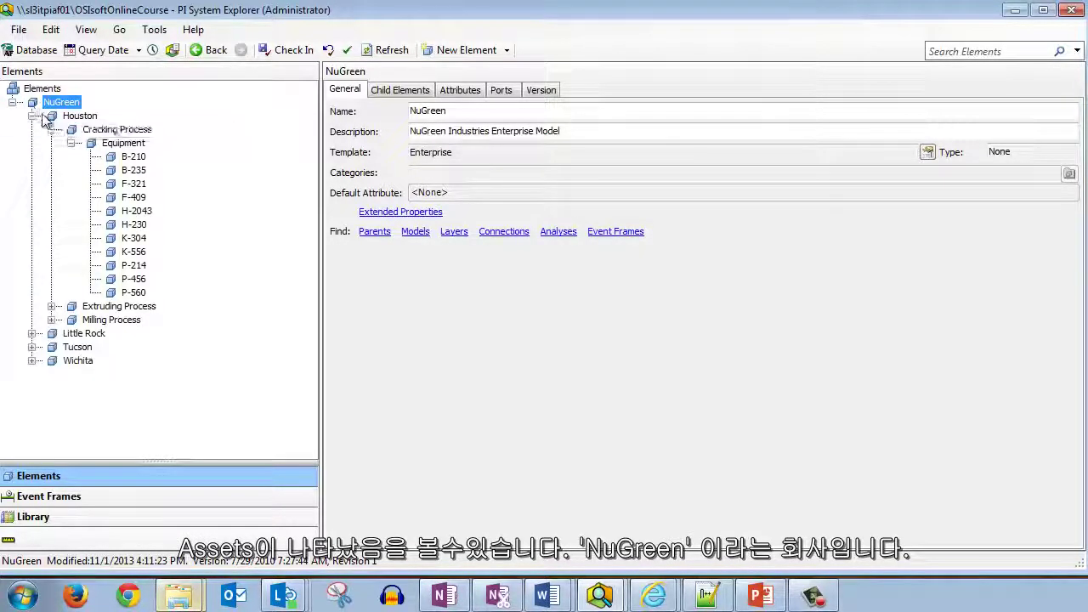
left_click(68, 117)
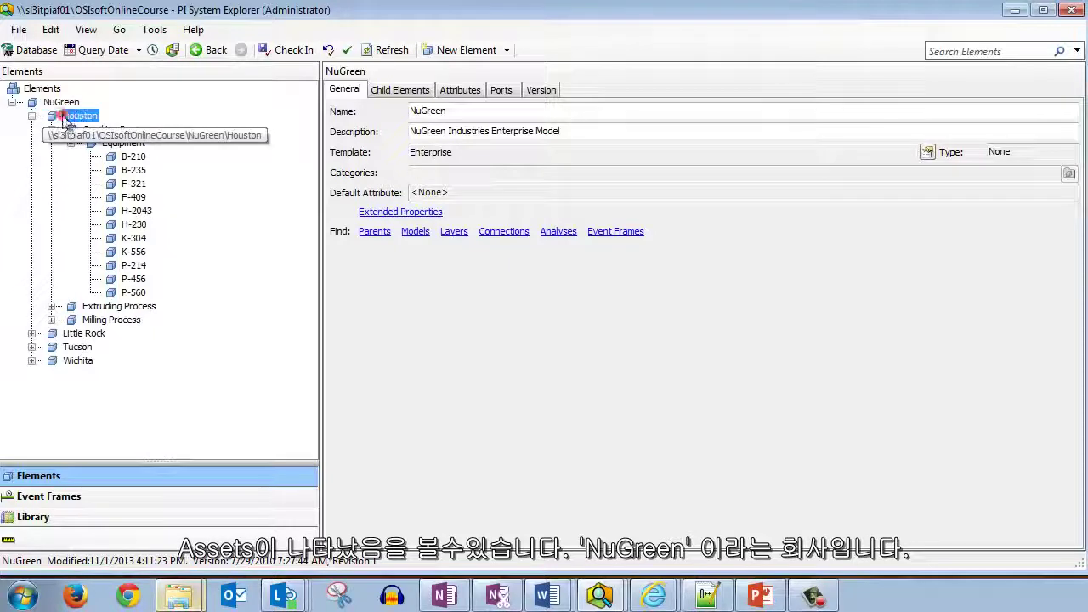
left_click(96, 130)
left_click(115, 143)
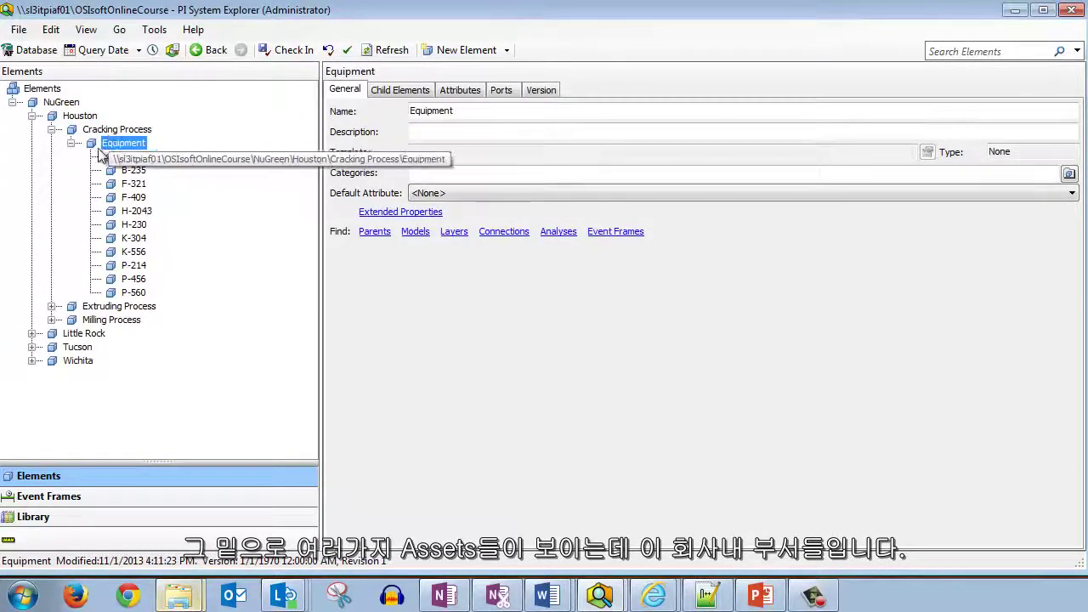
Check which templates the Cracking Process equipment elements B-210 and F-409 are based on
left_click(103, 157)
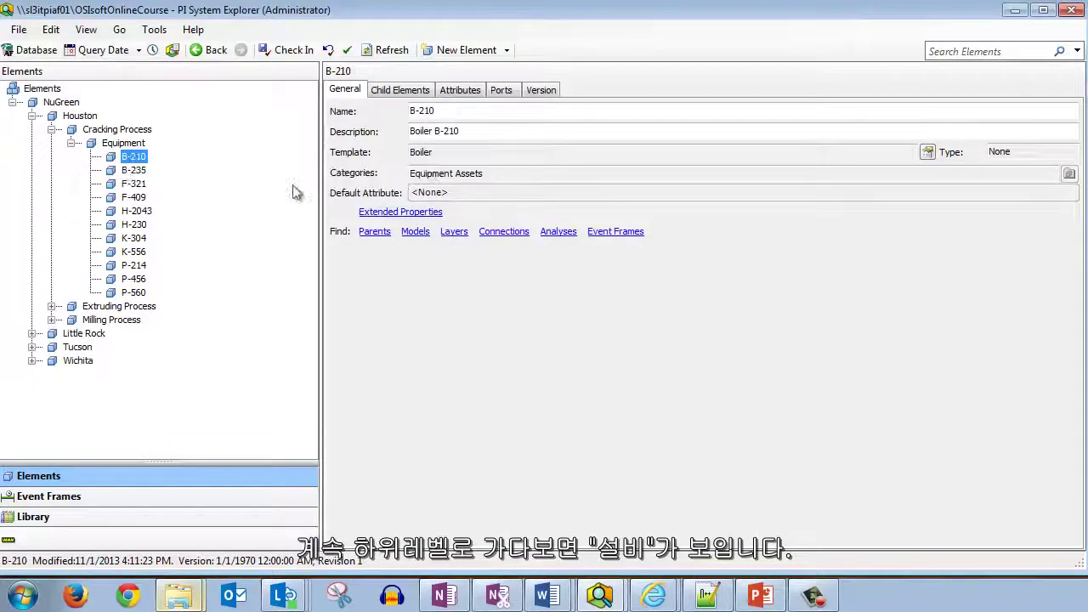
double_click(412, 160)
left_click(134, 195)
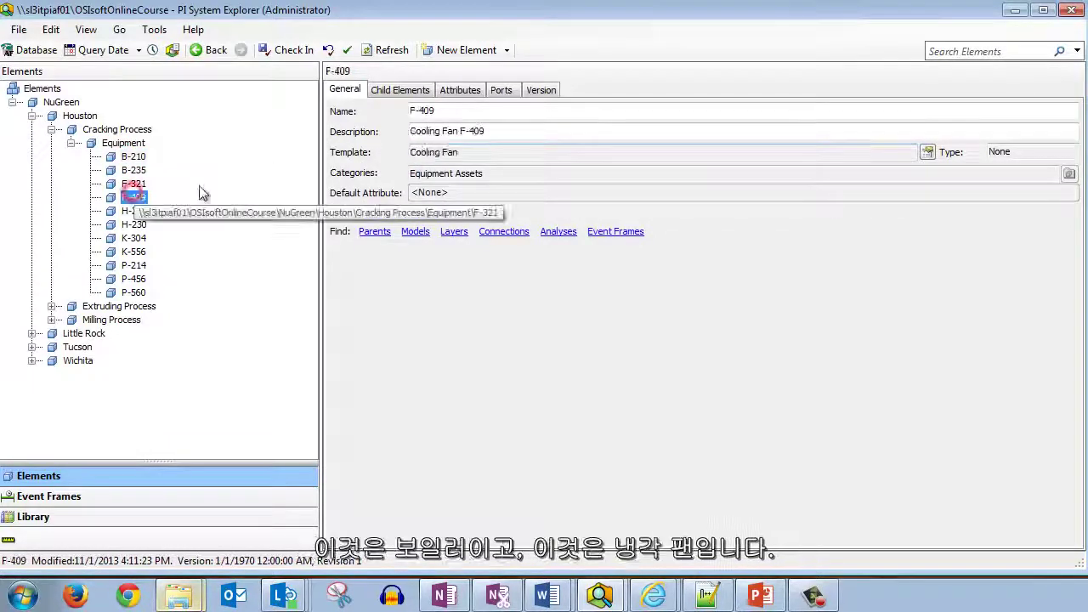
double_click(424, 152)
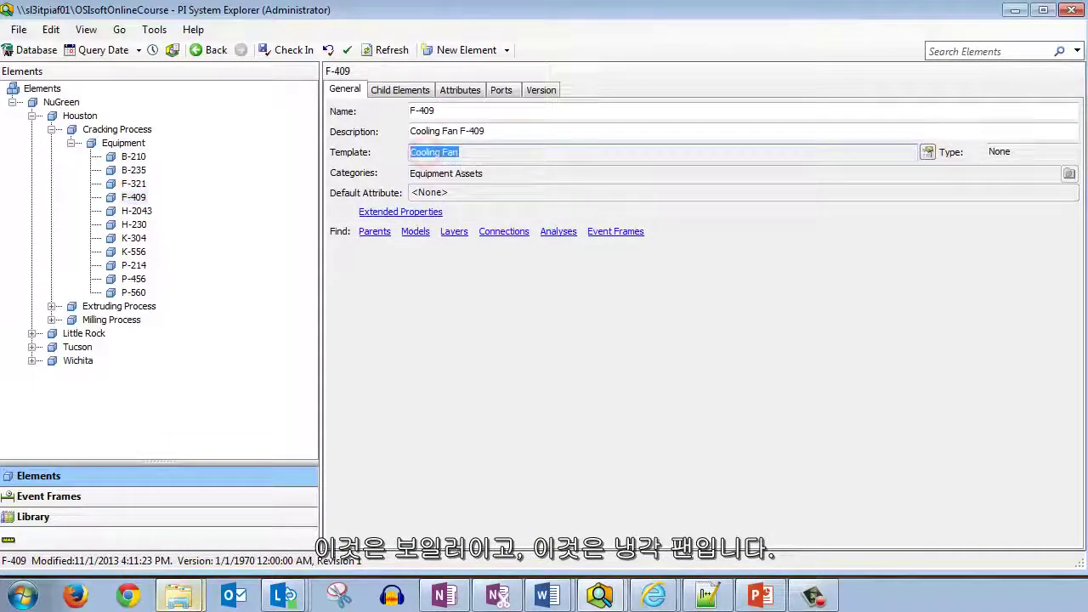
Show the attributes of F-409 and inspect the details of its Motor Amps attribute
left_click(460, 89)
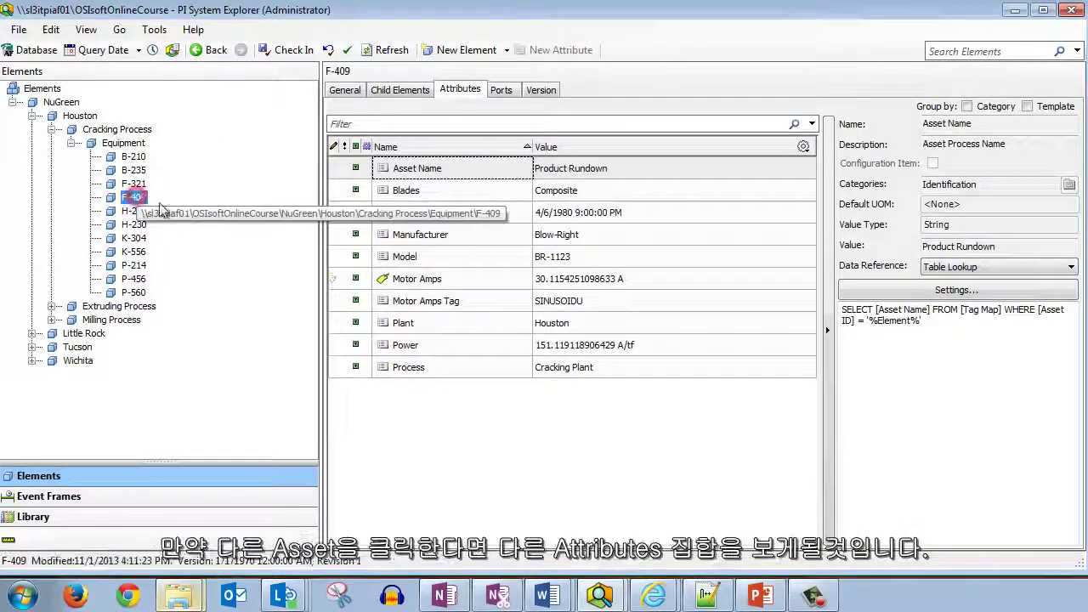
left_click(592, 258)
left_click(593, 281)
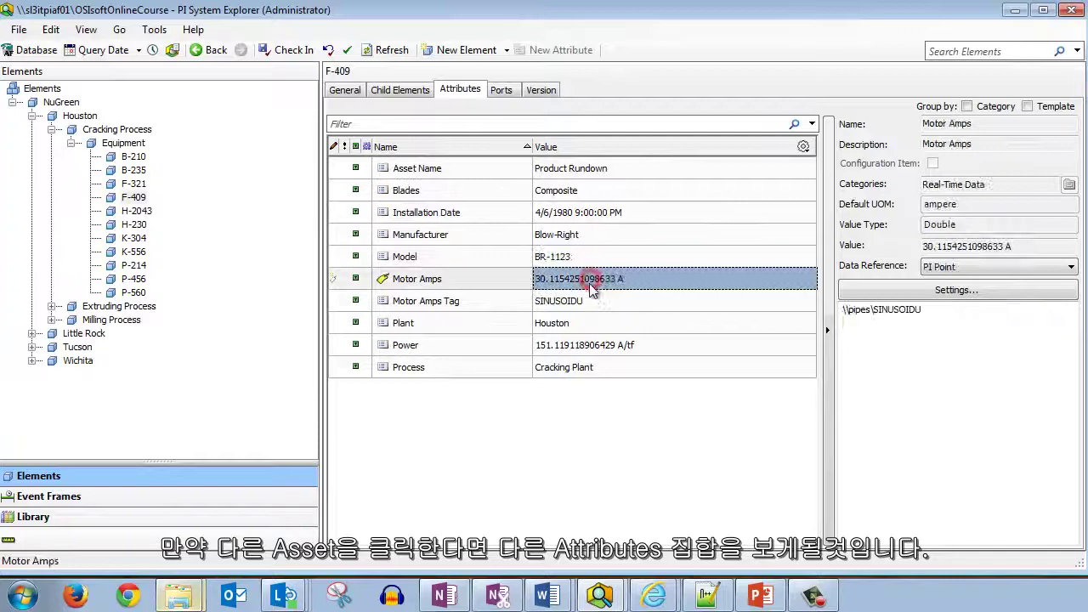
Compare the attributes of other Cracking Process equipment, ending with the Fuel Gas Flow attribute of B-210
left_click(136, 184)
left_click(134, 213)
left_click(134, 252)
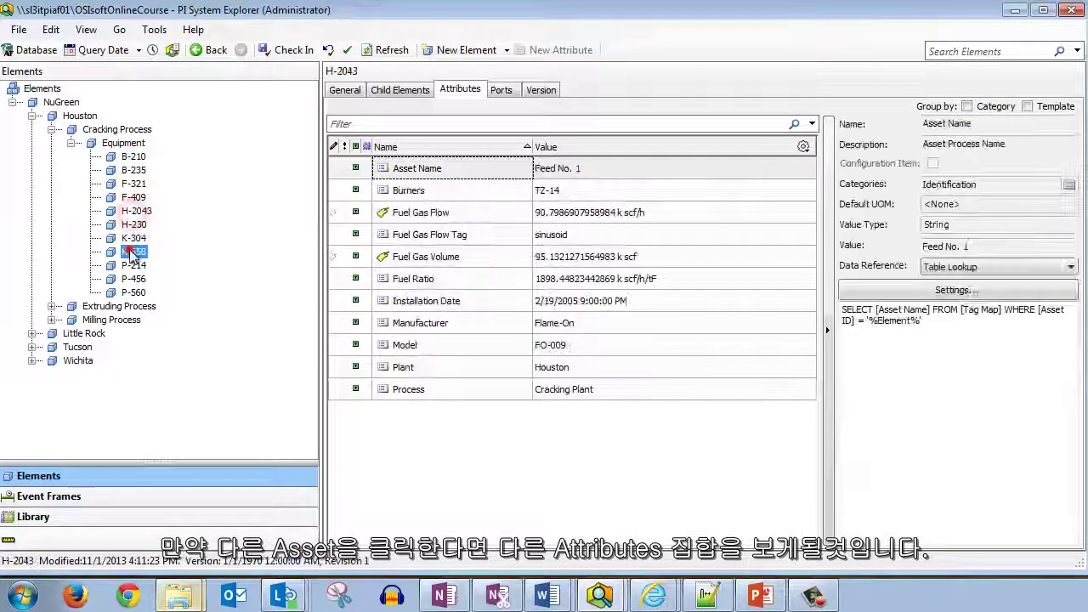
left_click(134, 266)
left_click(134, 157)
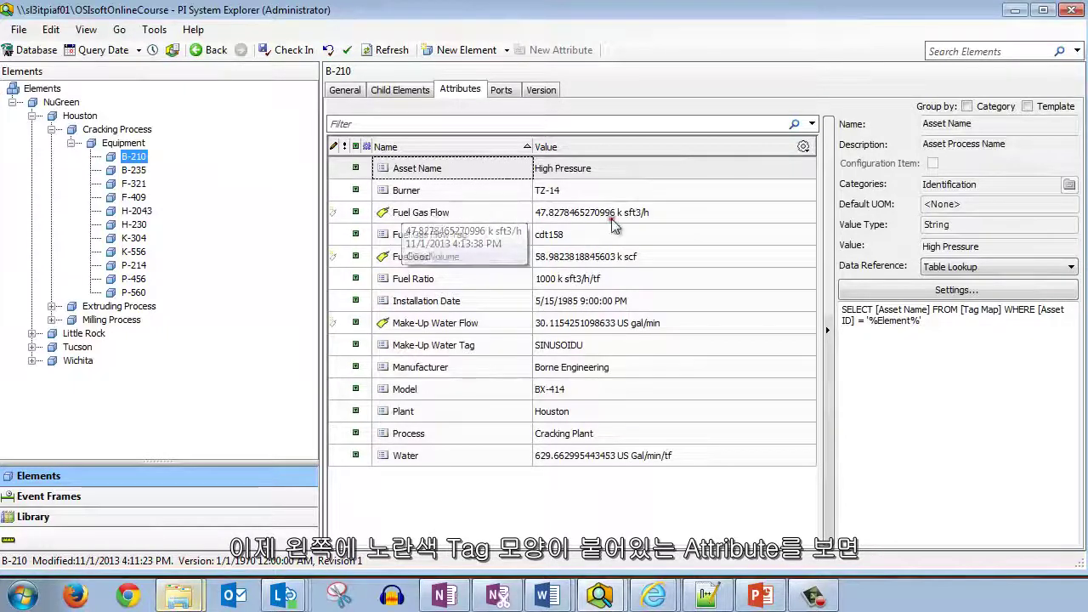
left_click(409, 214)
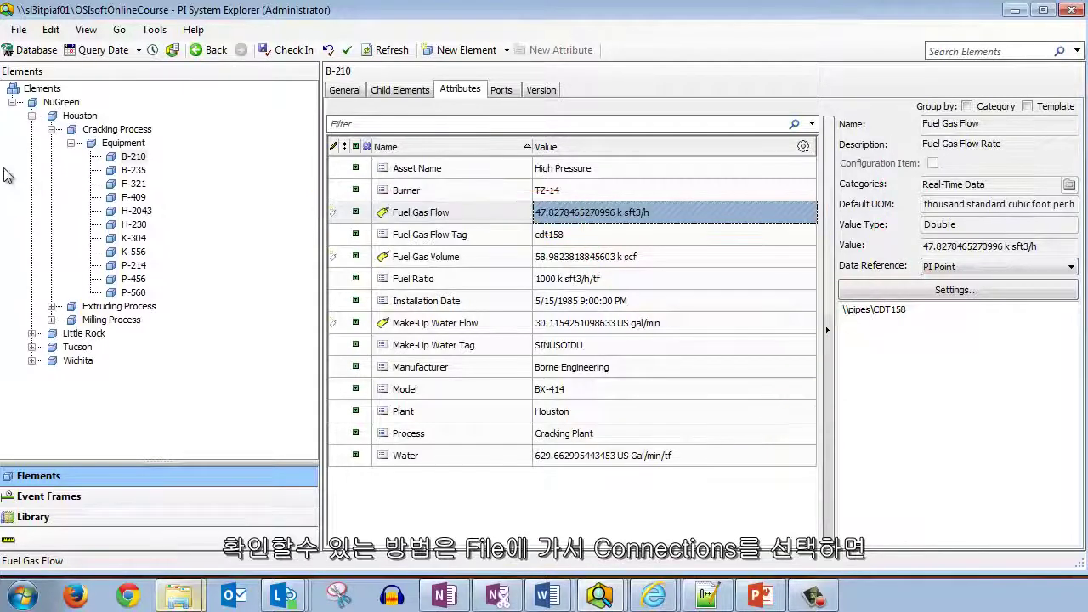
Review the list of AF and PI server connections and the default-server options available for sl3pifacsvr01
left_click(20, 31)
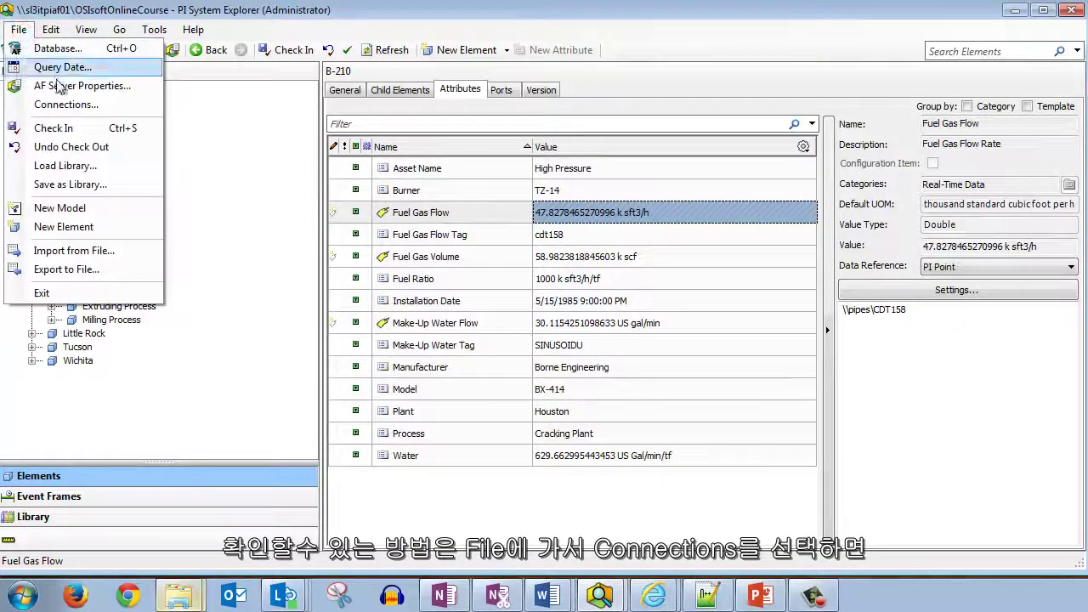
left_click(62, 105)
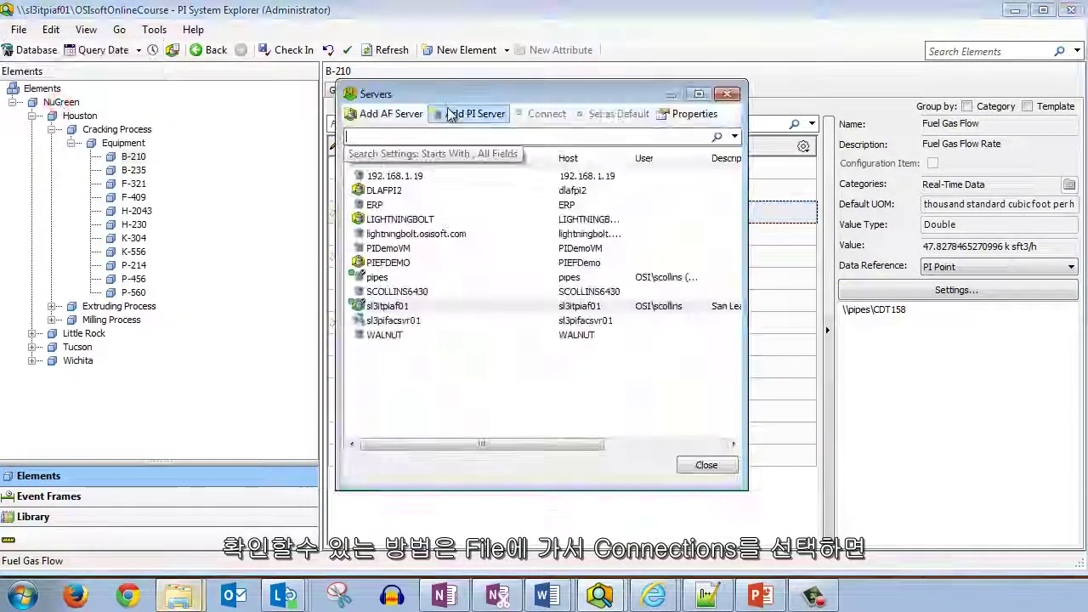
left_click_drag(438, 98, 798, 117)
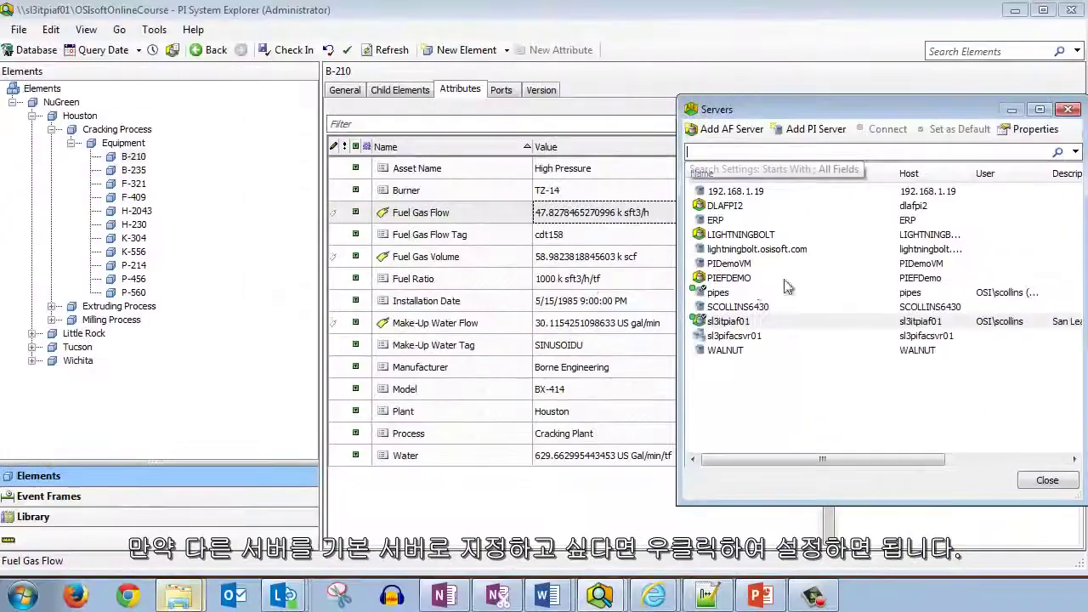
right_click(759, 319)
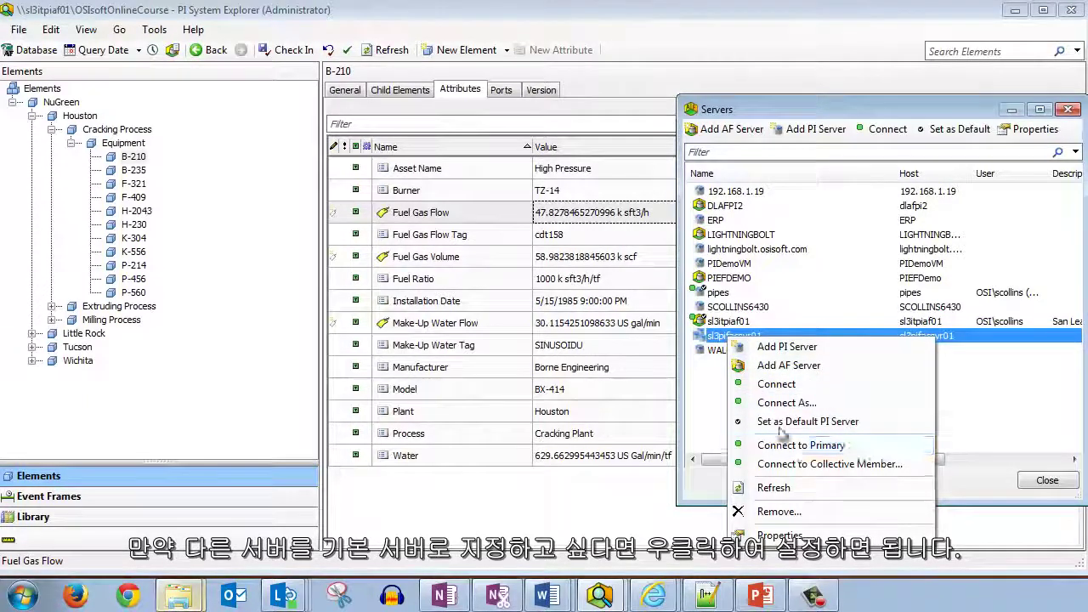
left_click(706, 396)
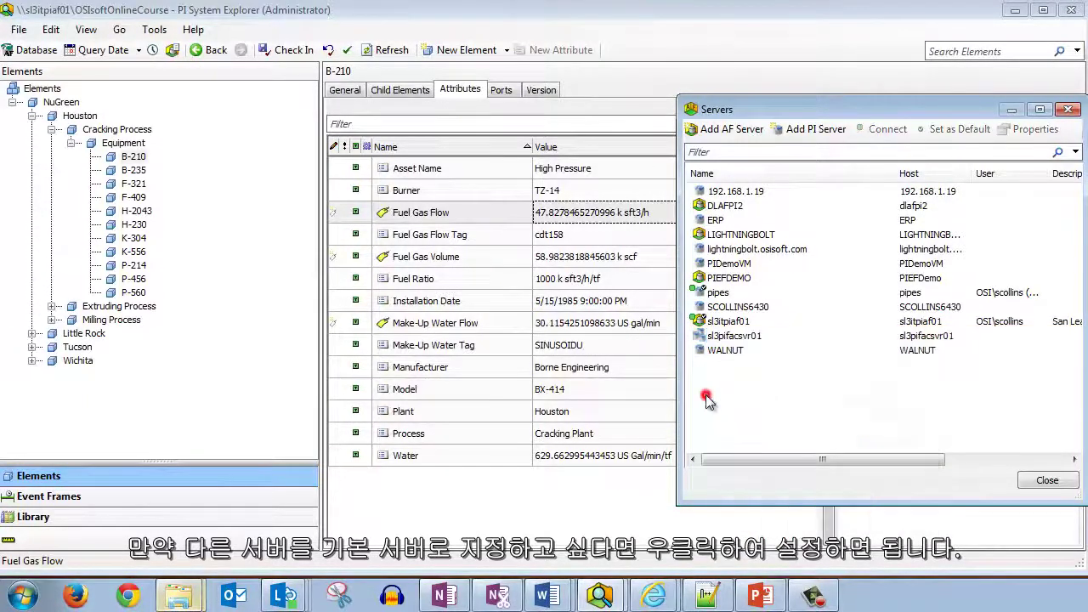
left_click(1047, 481)
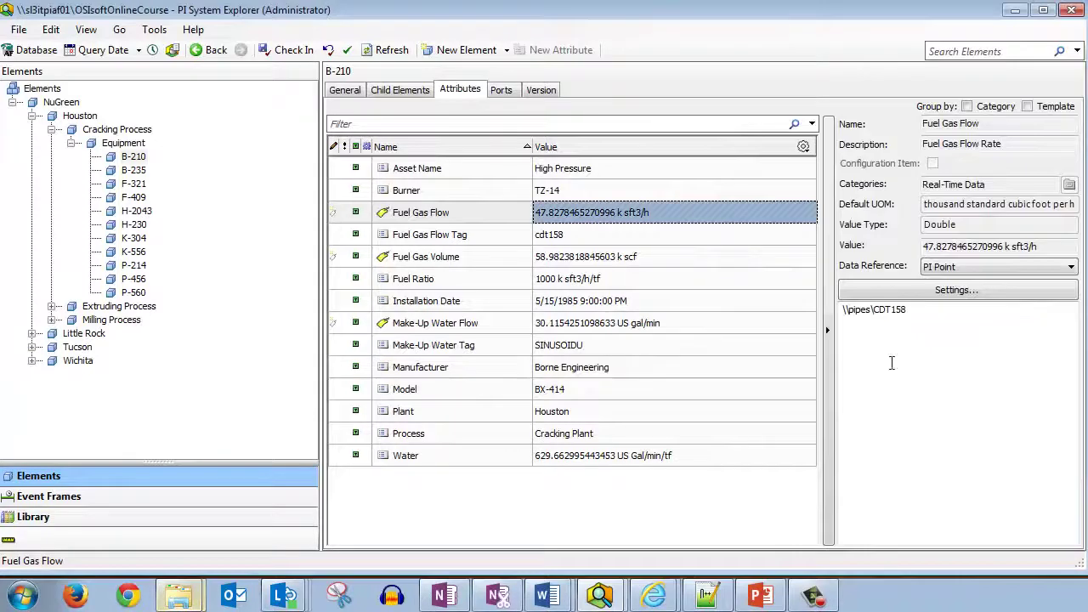
Check the attributes of H-230 and B-235, and collapse the whole NuGreen element hierarchy
left_click(134, 225)
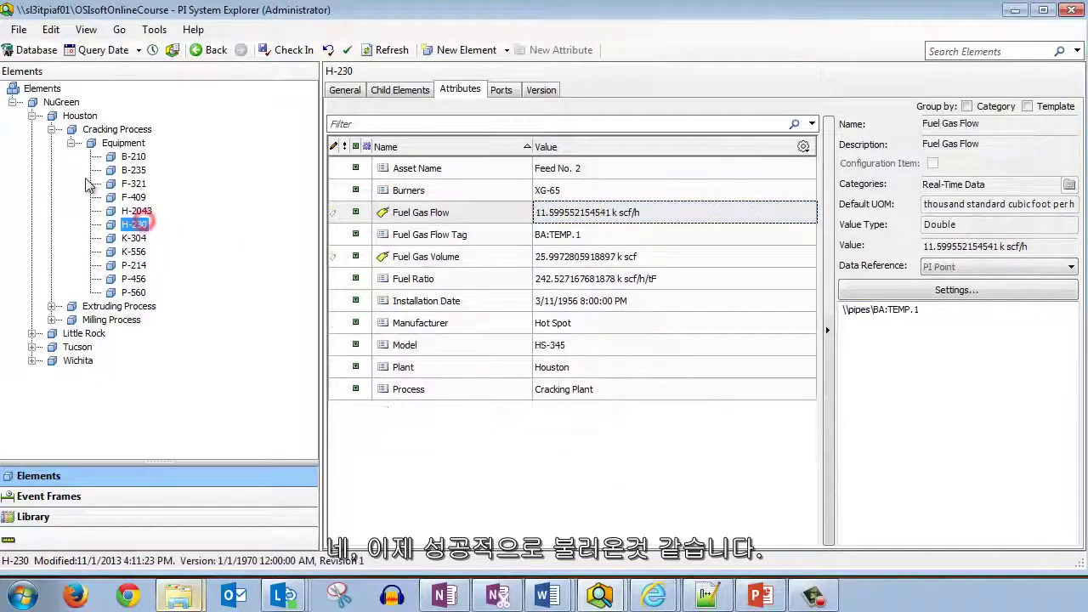
left_click(134, 170)
left_click(71, 143)
left_click(51, 129)
left_click(33, 115)
left_click(14, 102)
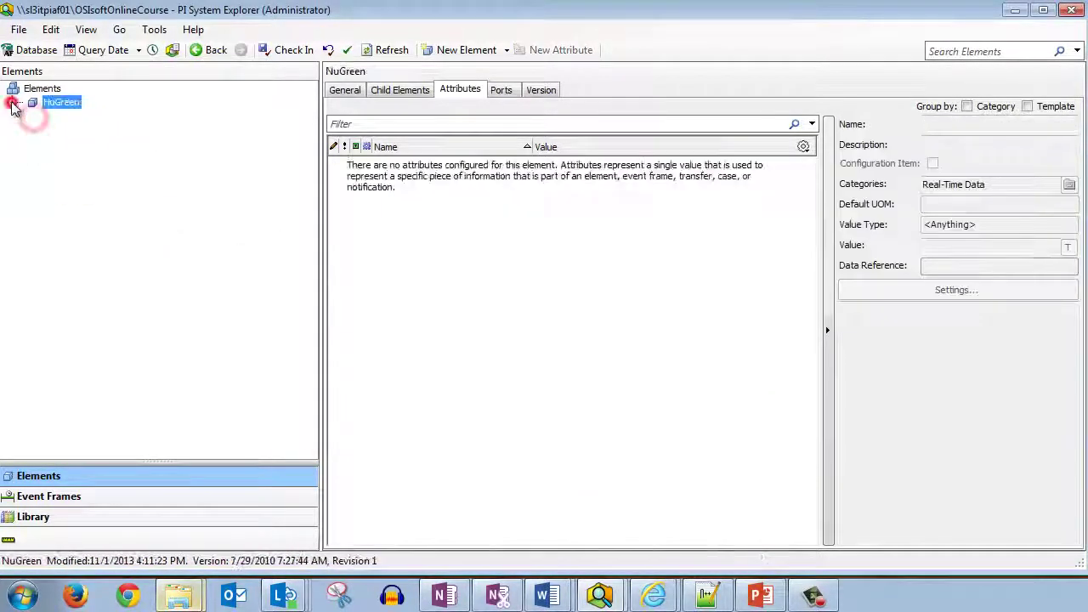
Inspect the Equipment Specifications and Tag Map tables in the database library
left_click(92, 519)
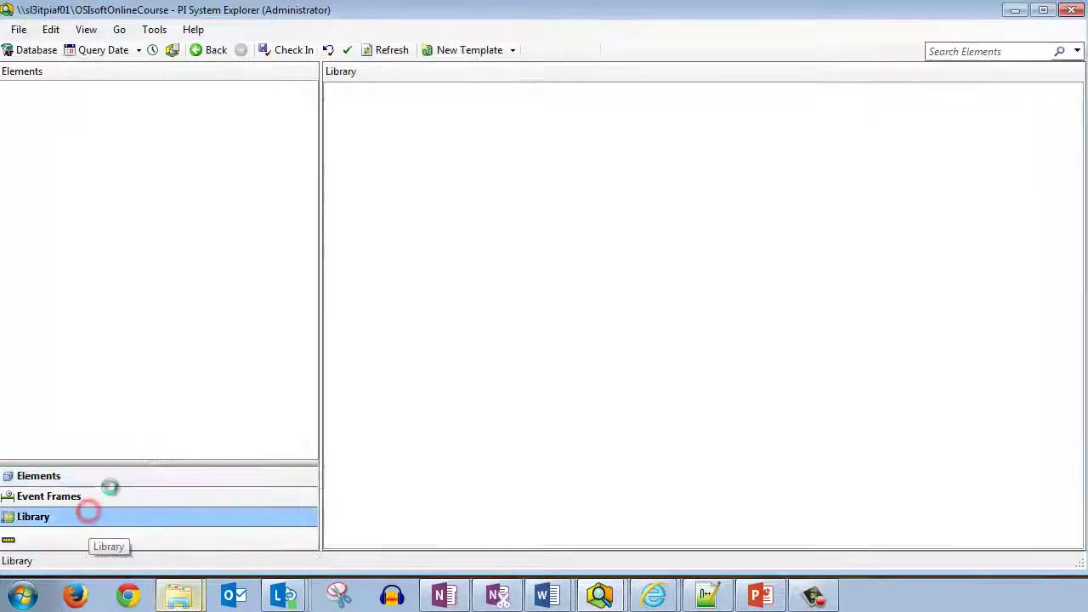
left_click(11, 279)
left_click(72, 293)
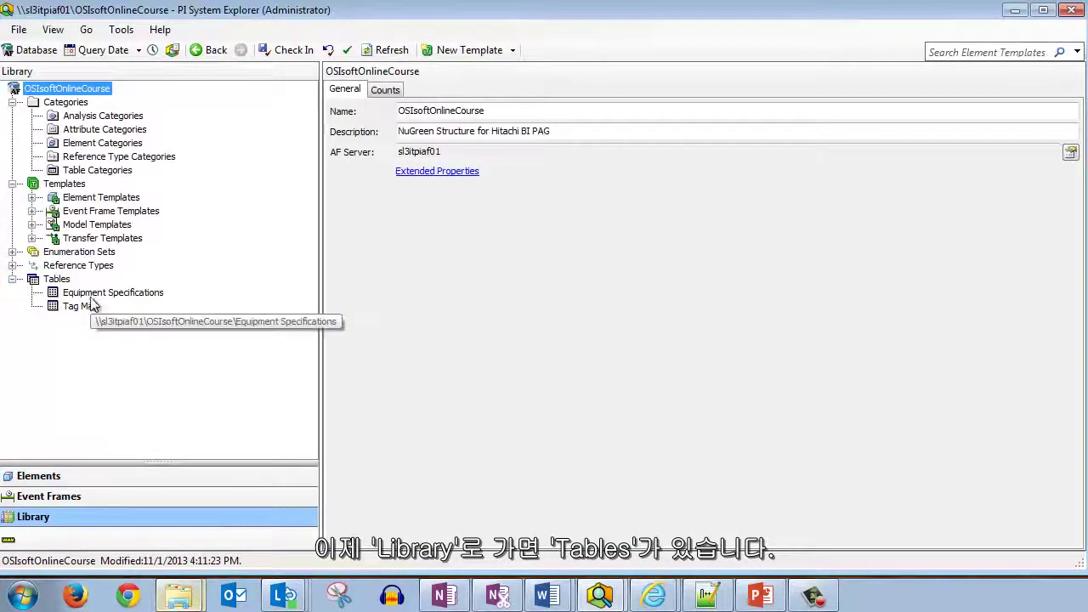
left_click(64, 307)
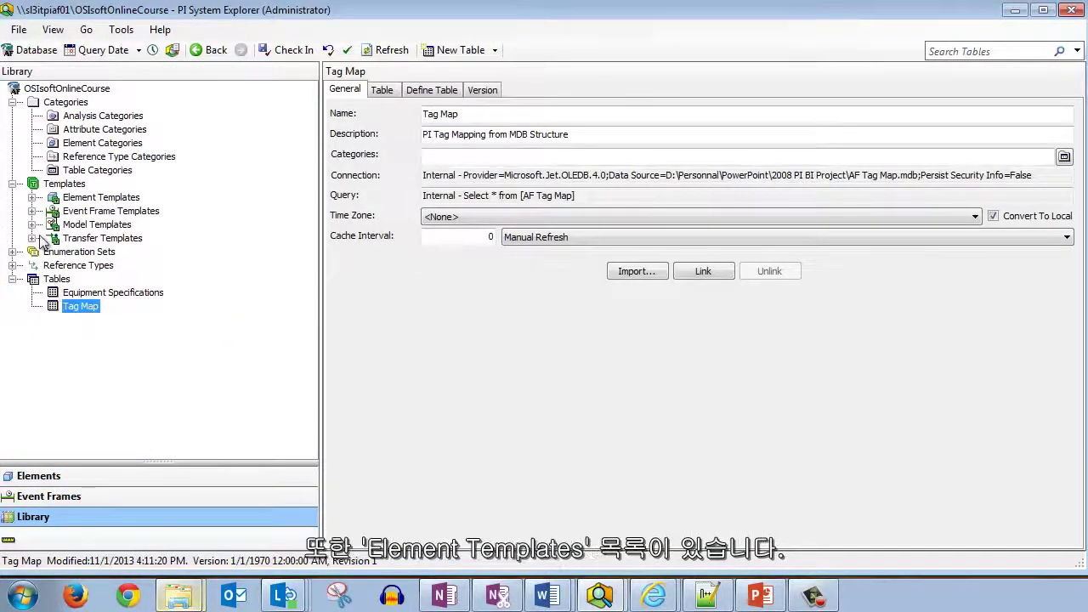
Look through the Compressor, Heater and Process element templates, and collapse the library's template and category groups
left_click(32, 197)
left_click(104, 226)
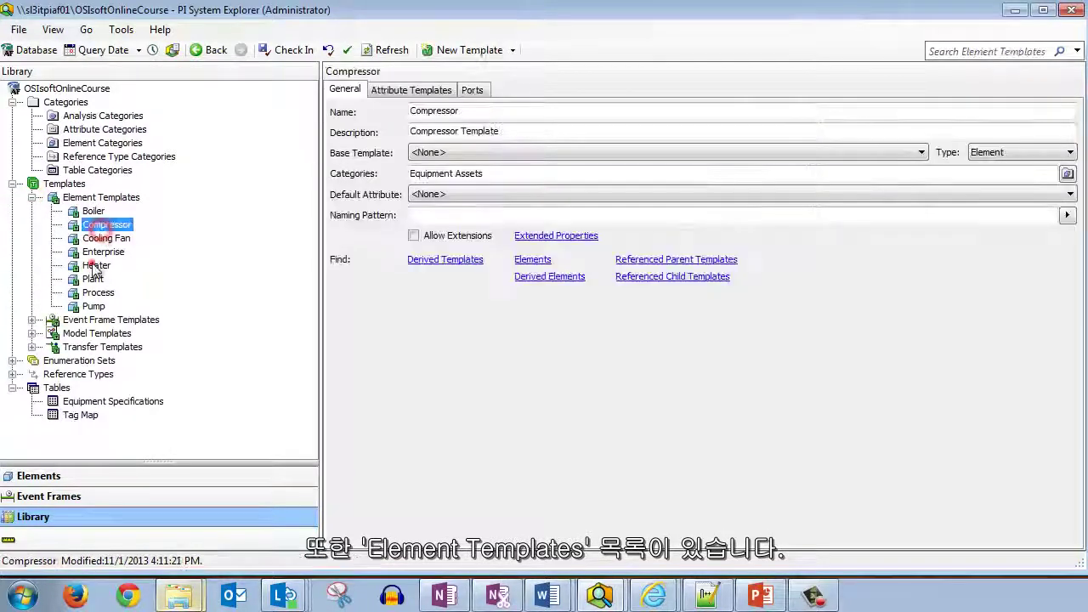
left_click(96, 266)
left_click(88, 294)
left_click(30, 197)
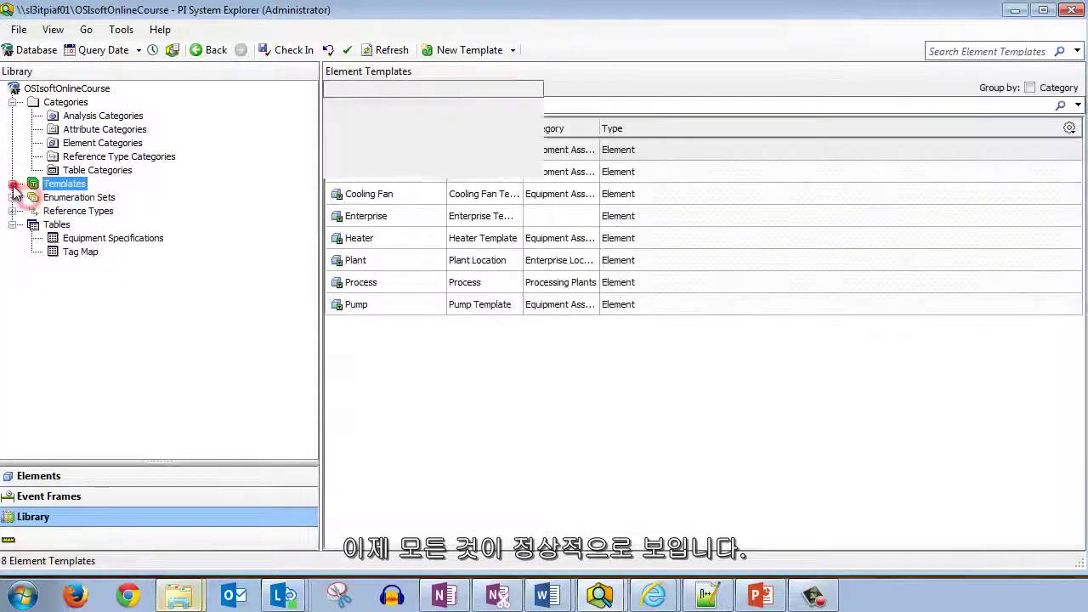
left_click(14, 183)
left_click(14, 102)
Return to the elements view and import OSIsoftOnlineCourse_OfficeHVAC.xml into the database
left_click(72, 479)
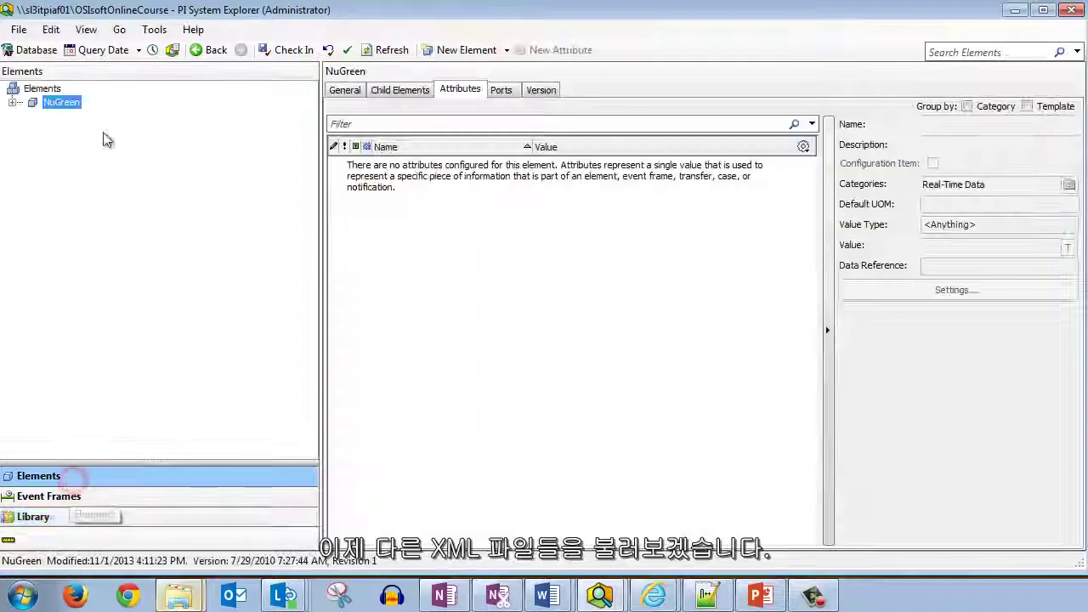
left_click(19, 30)
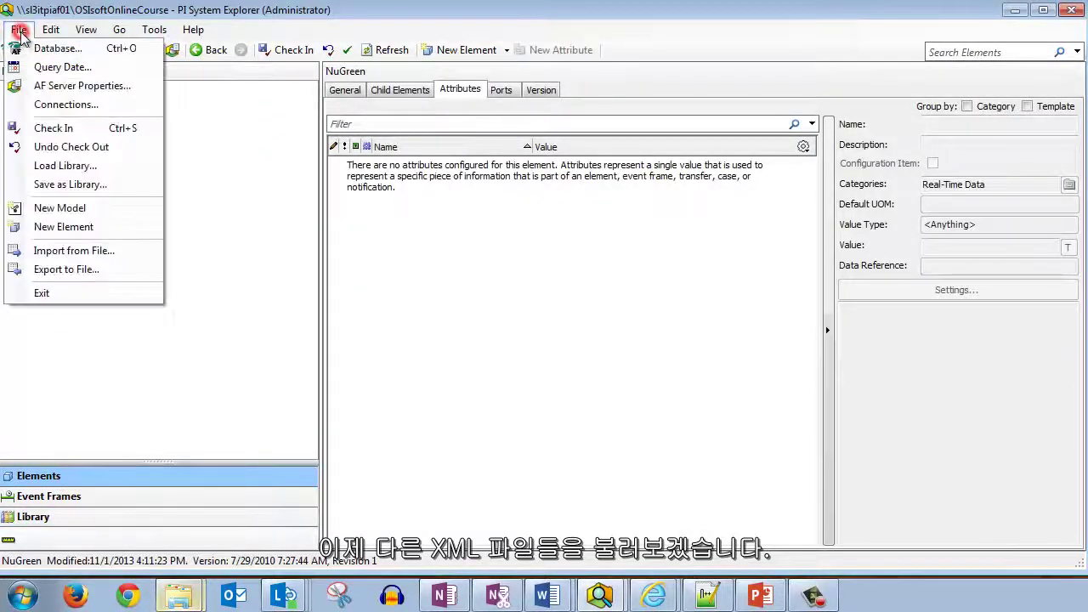
left_click(83, 252)
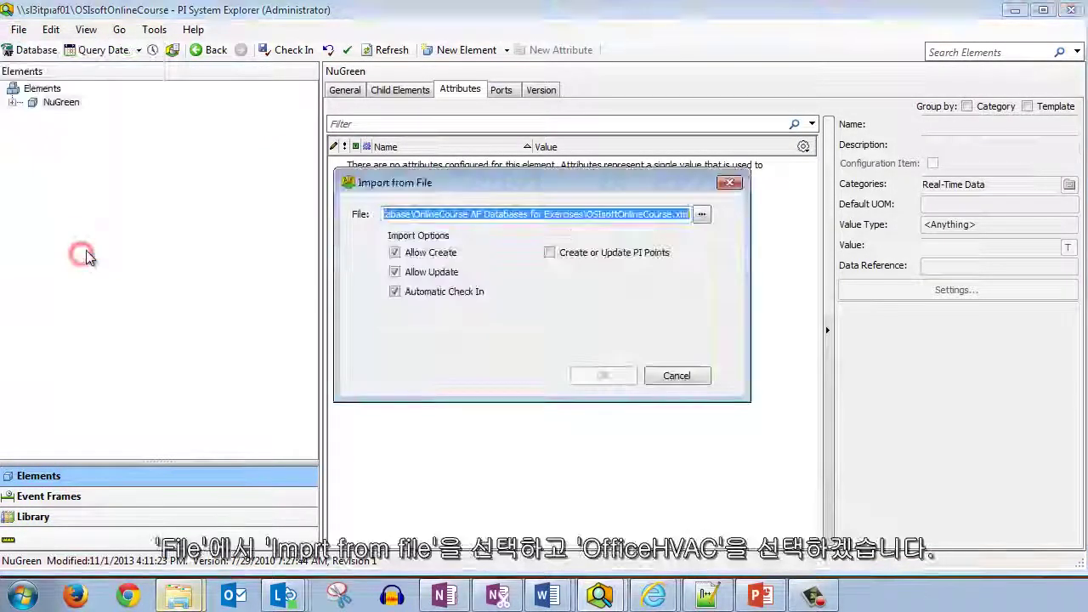
left_click(702, 214)
double_click(623, 283)
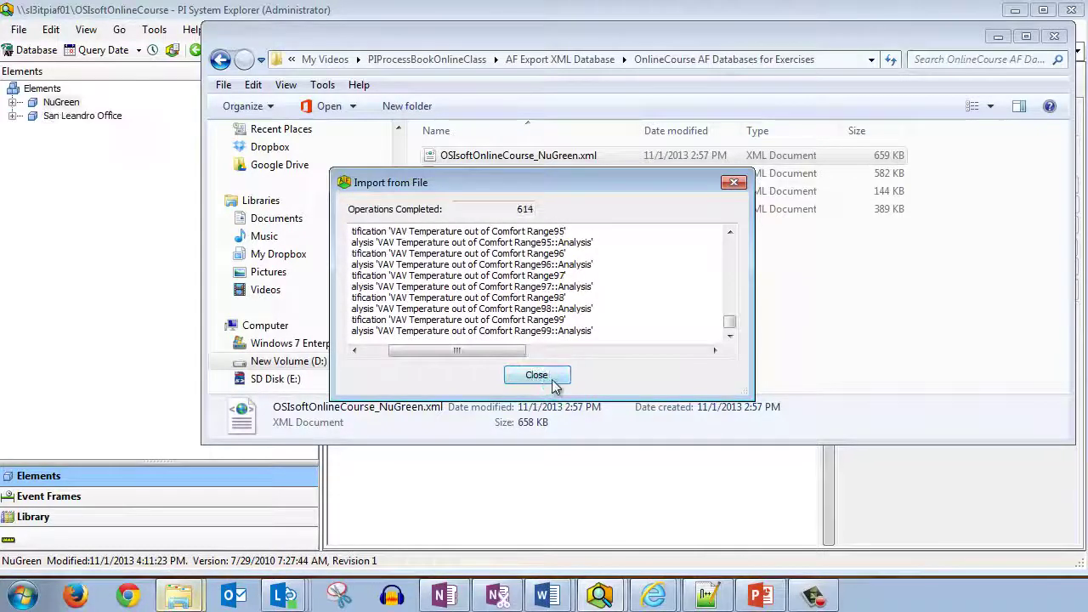
left_click(553, 378)
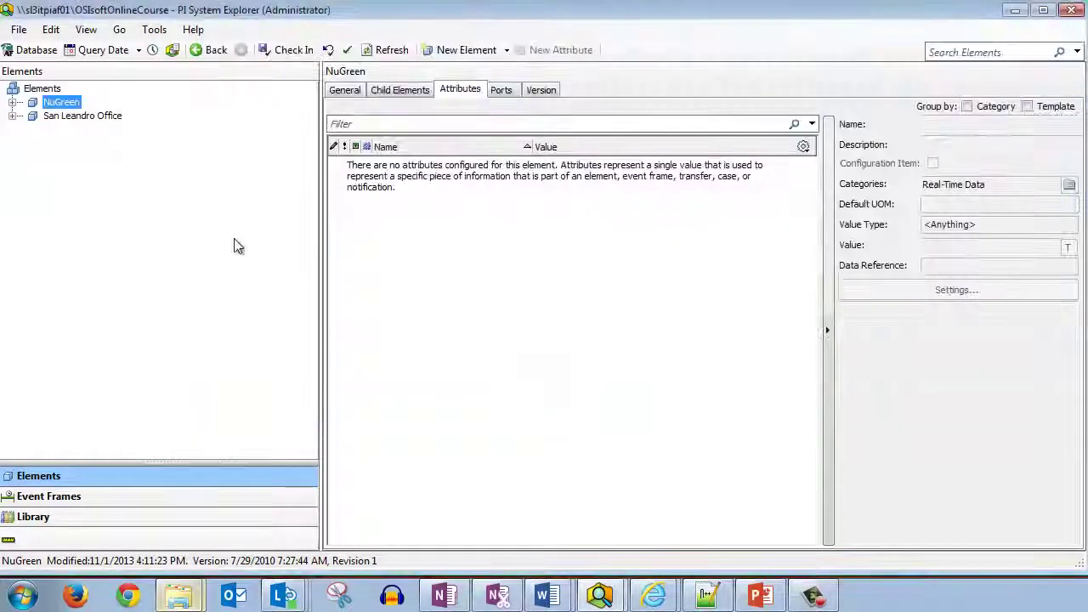
Browse San Leandro Office down to the attributes of VAV1_15 in East_1st_Floor, and collapse the office hierarchy
left_click(14, 115)
left_click(32, 129)
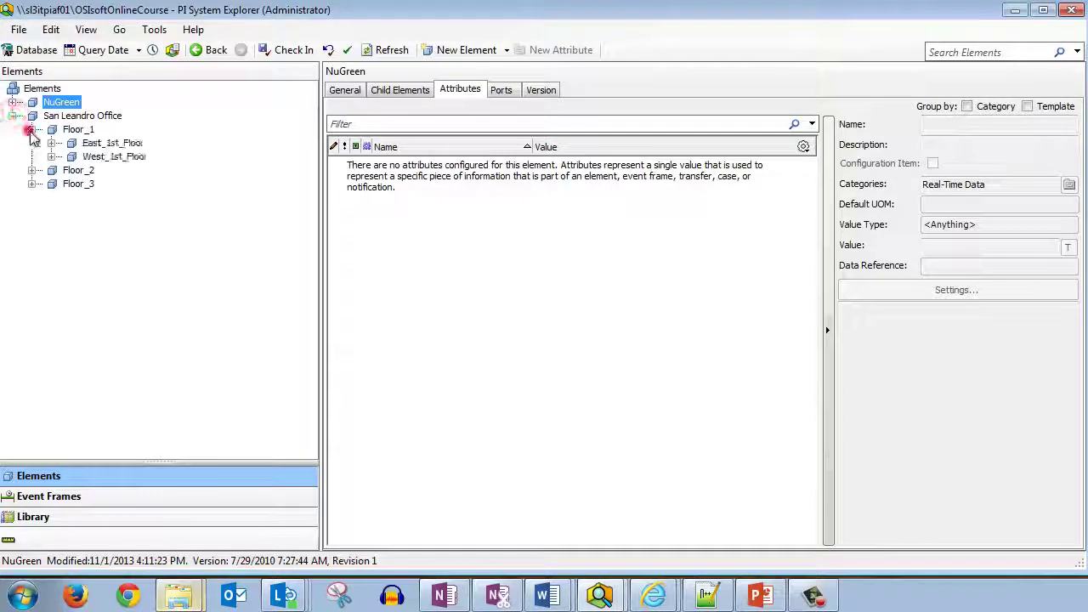
left_click(51, 142)
left_click(120, 156)
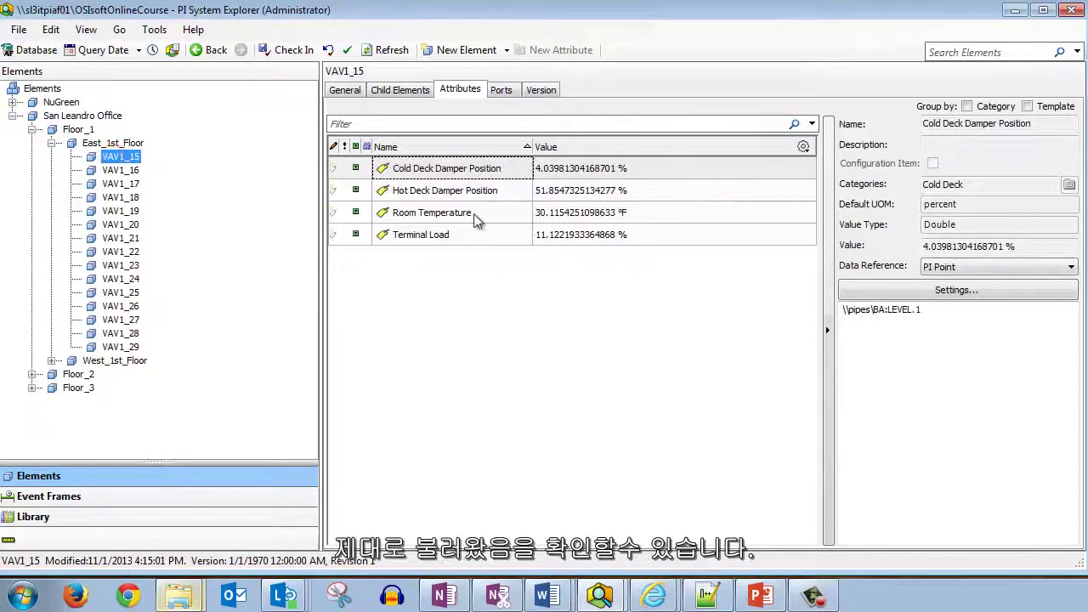
left_click(13, 116)
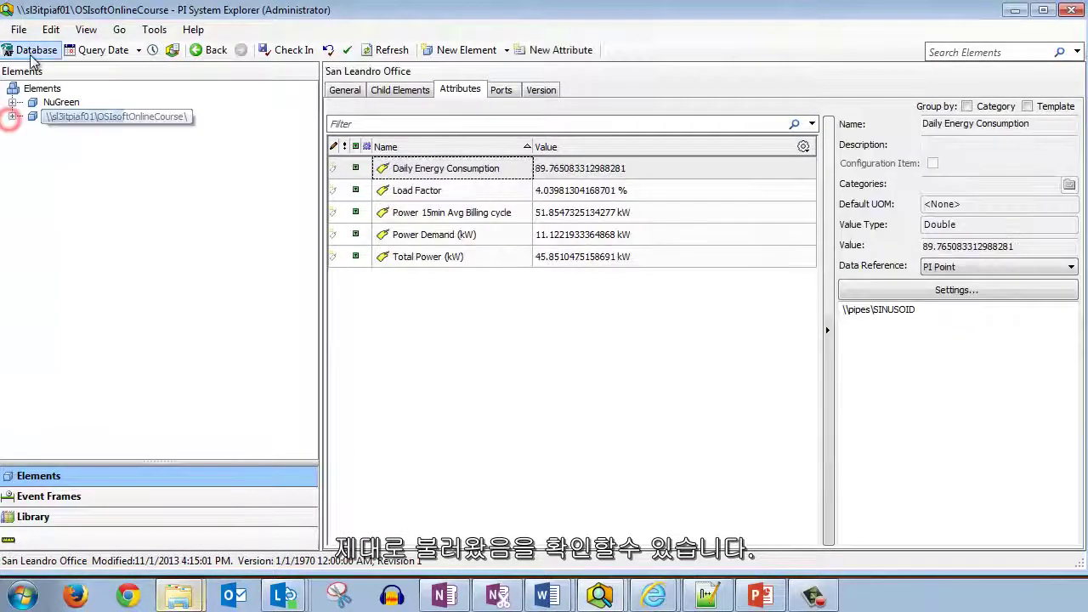
Import OSIsoftOnlineCourse_RedFoxReactor.xml into the database
left_click(18, 29)
left_click(59, 247)
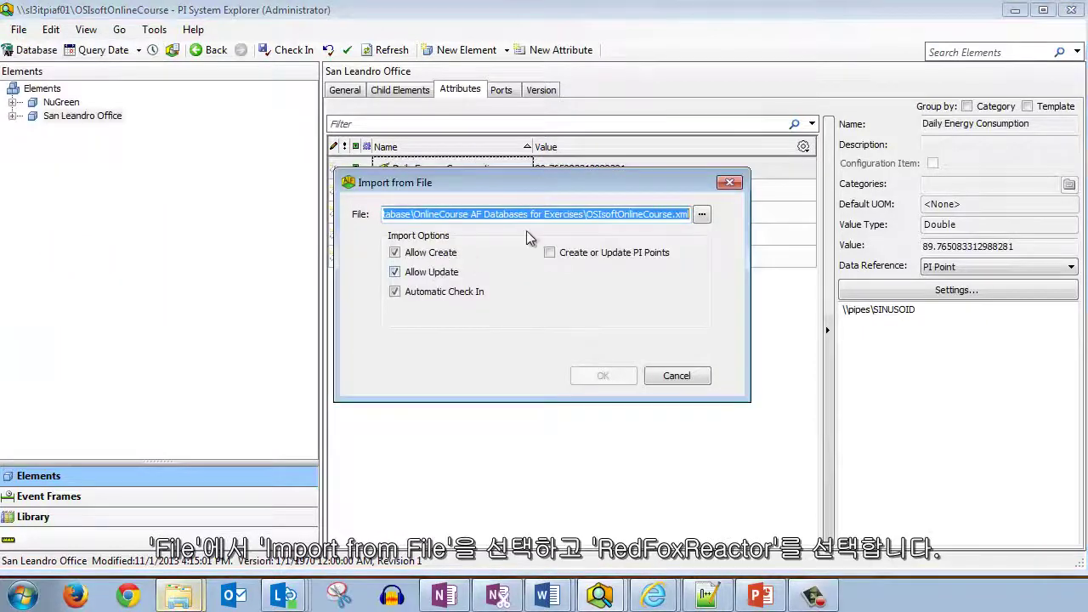
left_click(703, 216)
left_click(606, 295)
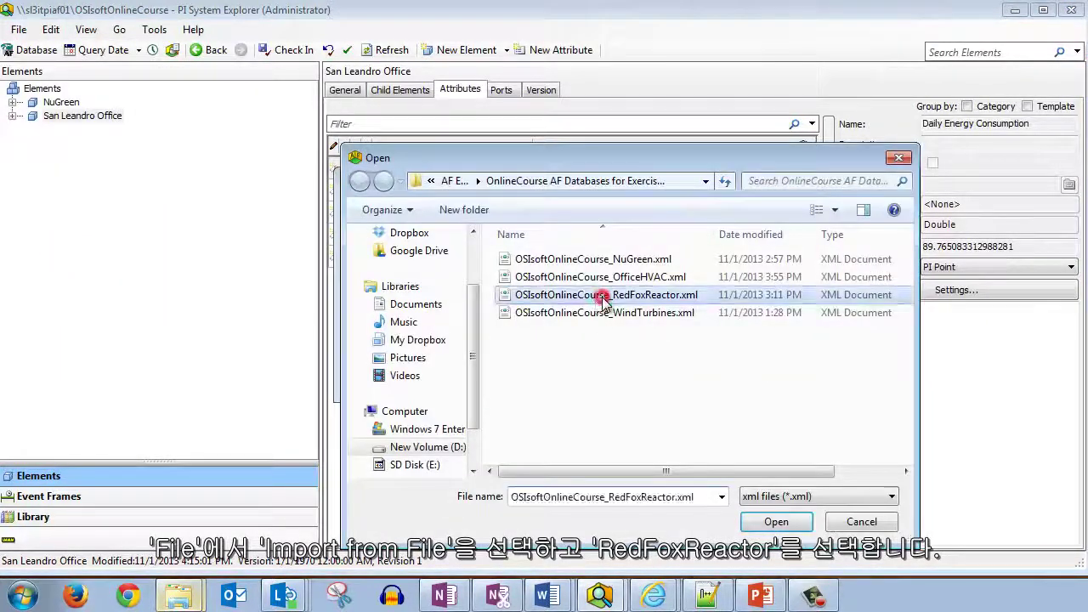
left_click(765, 522)
left_click(605, 374)
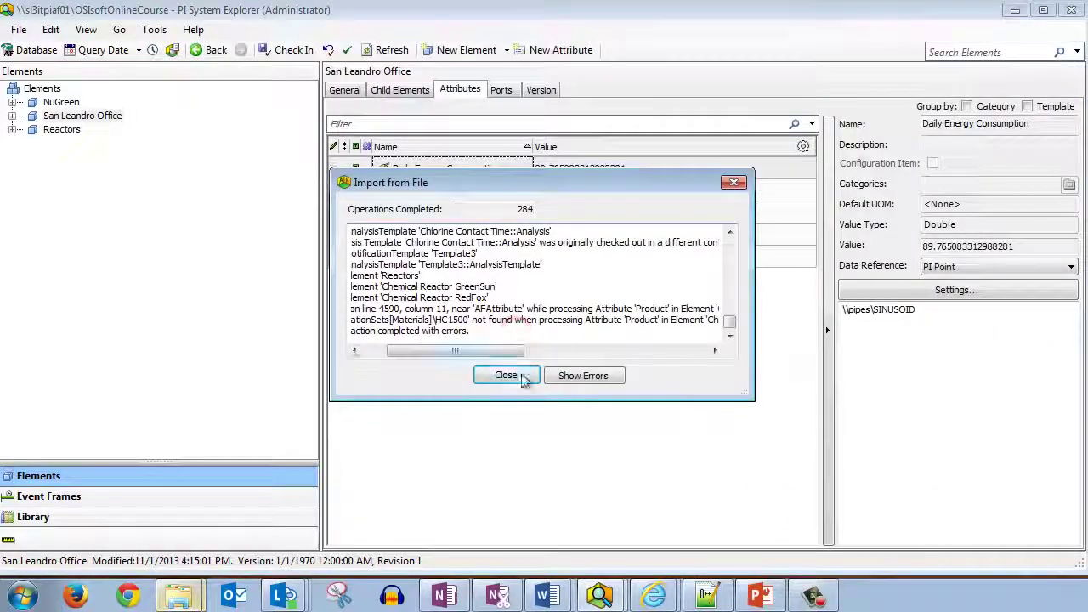
left_click(521, 377)
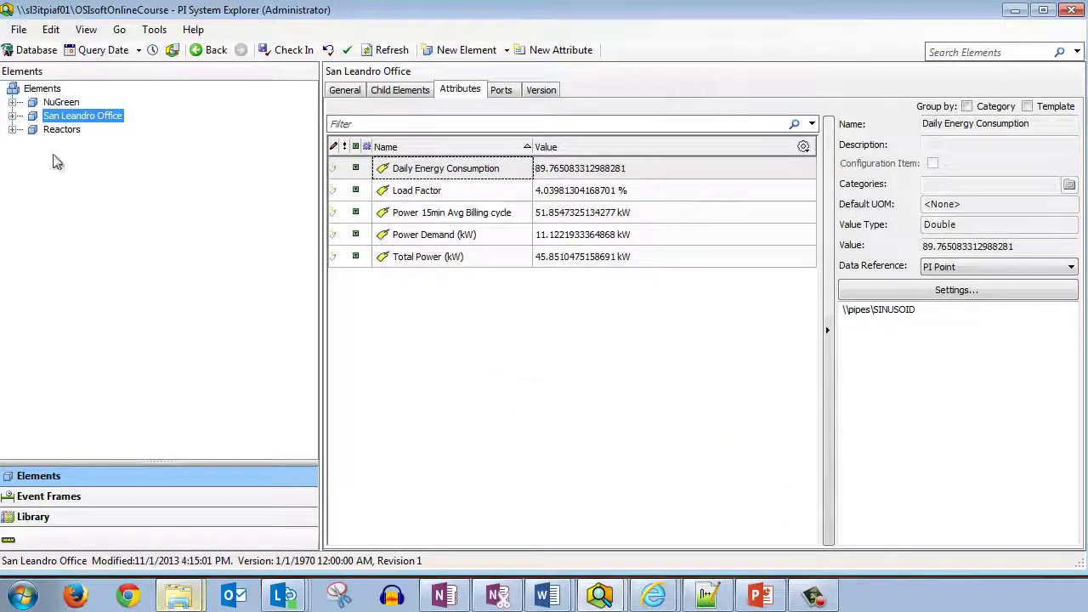
Expand Reactors and check the attributes of Chemical Reactor GreenSun and Chemical Reactor RedFox
left_click(12, 130)
left_click(140, 143)
left_click(152, 157)
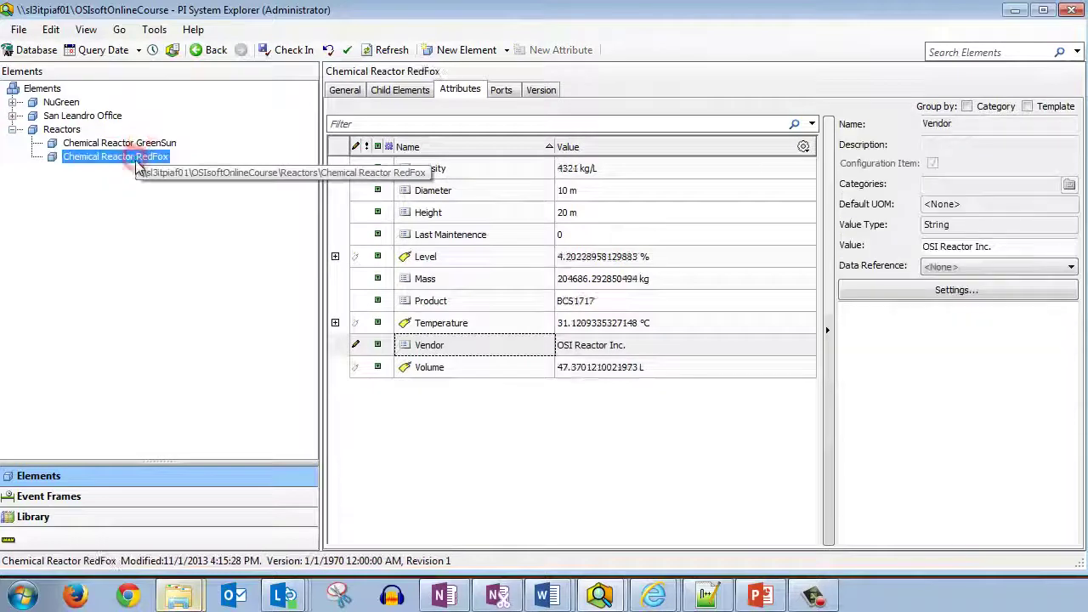
Import OSIsoftOnlineCourse_WindTurbines.xml into the database
left_click(18, 30)
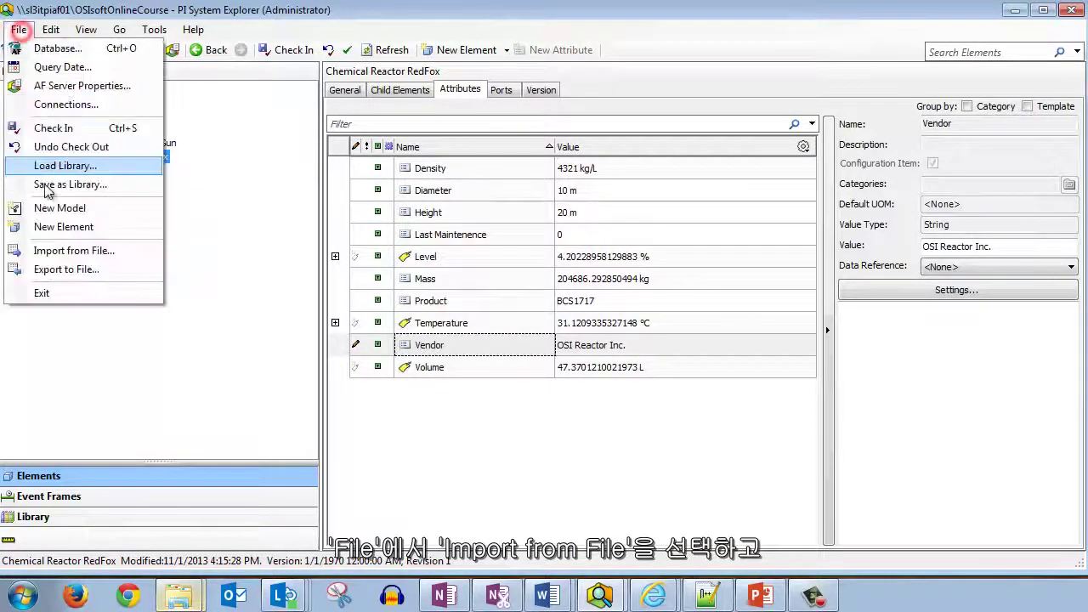
left_click(60, 253)
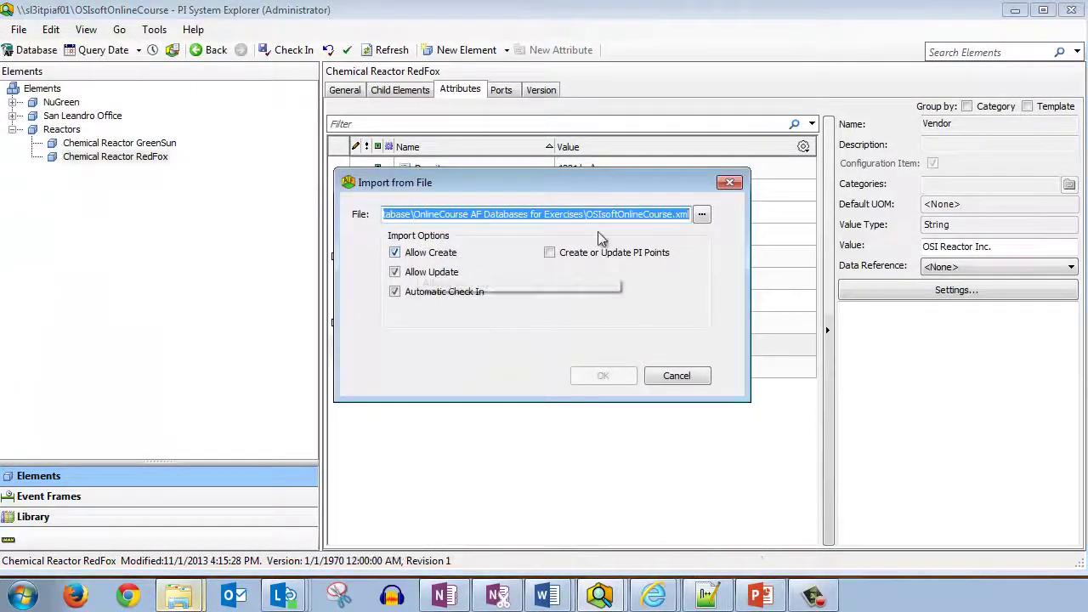
left_click(702, 214)
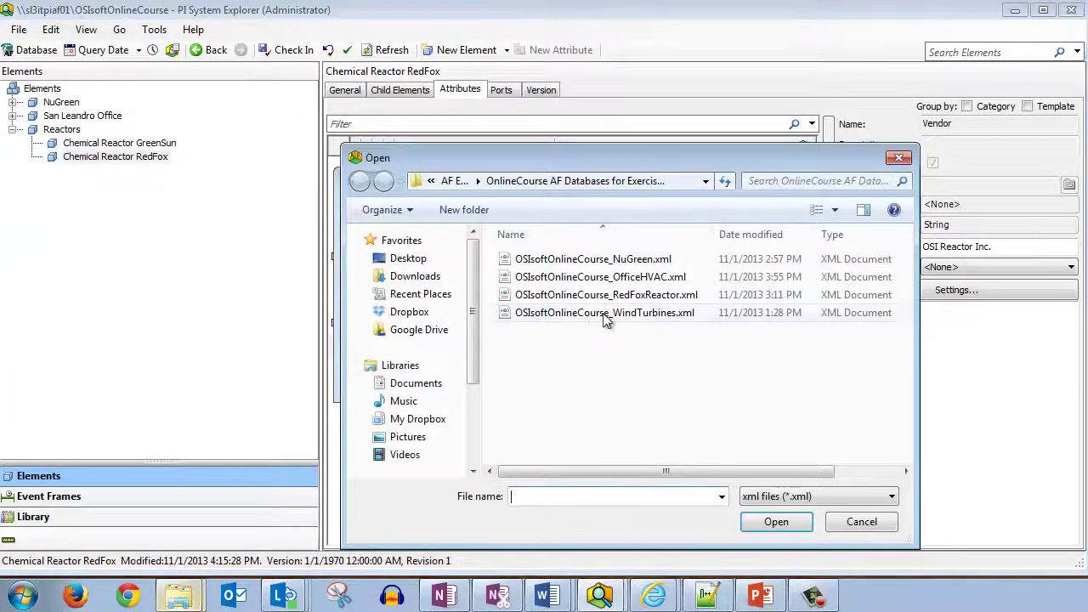
double_click(607, 313)
left_click(600, 372)
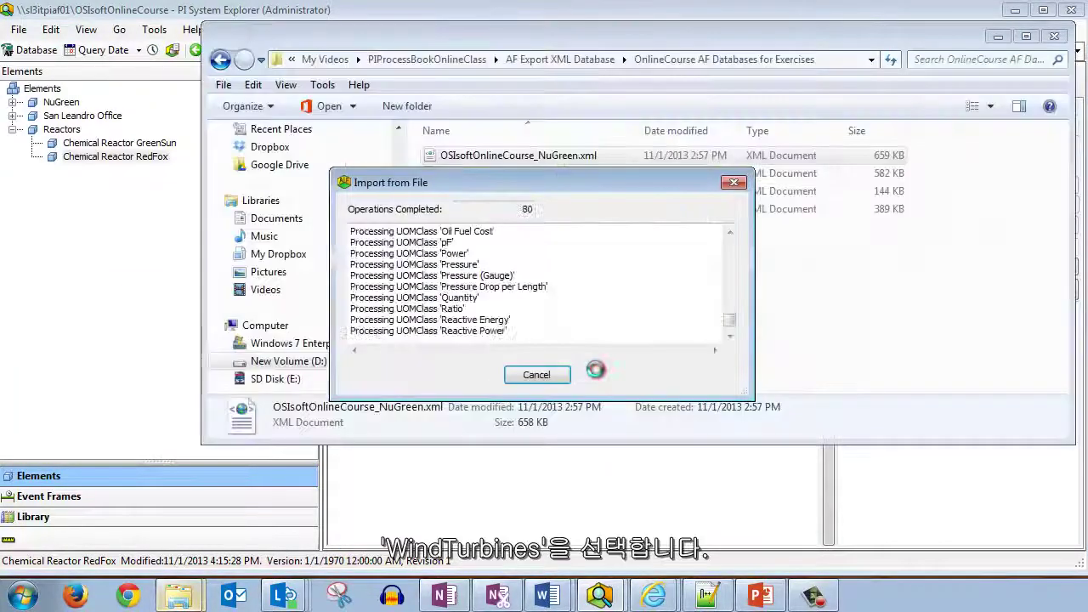
left_click(547, 378)
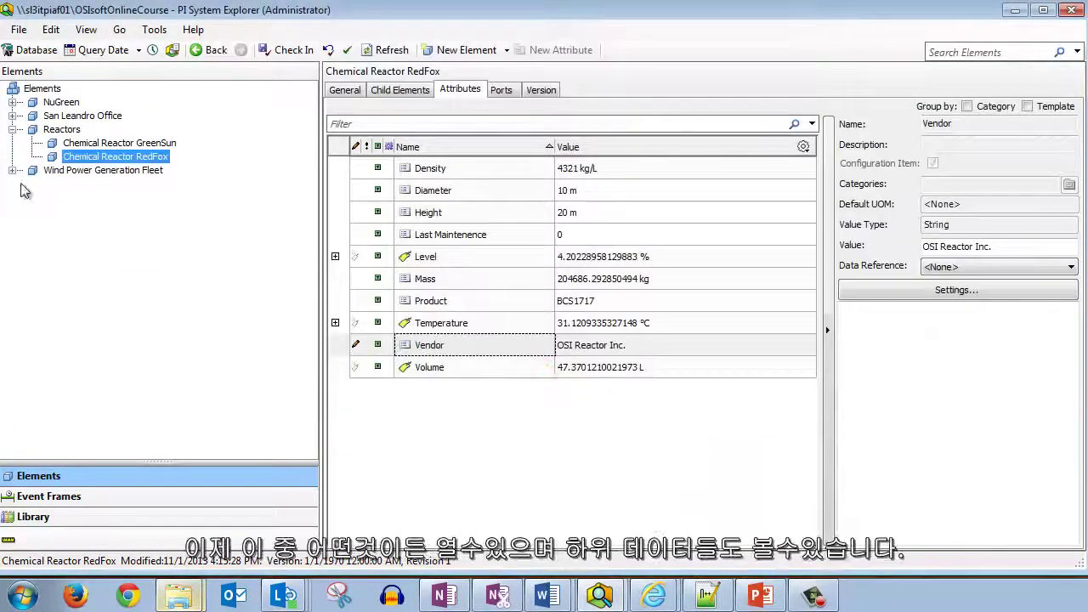
Collapse Reactors and browse Wind Power Generation Fleet down to Turbine01 in Big Buffalo Wind Farm
left_click(13, 130)
left_click(12, 143)
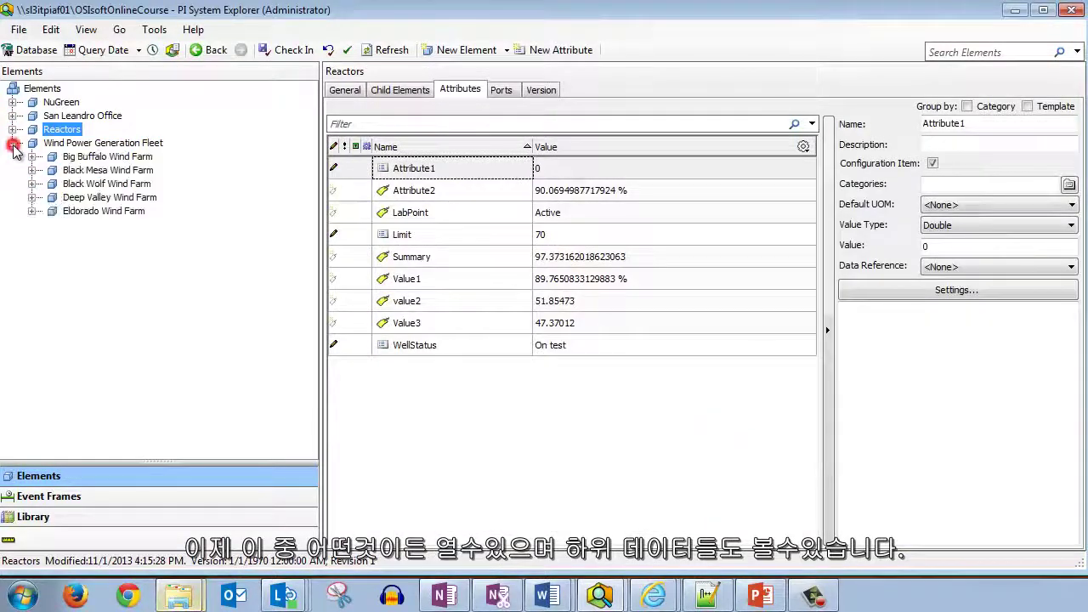
left_click(31, 156)
left_click(90, 173)
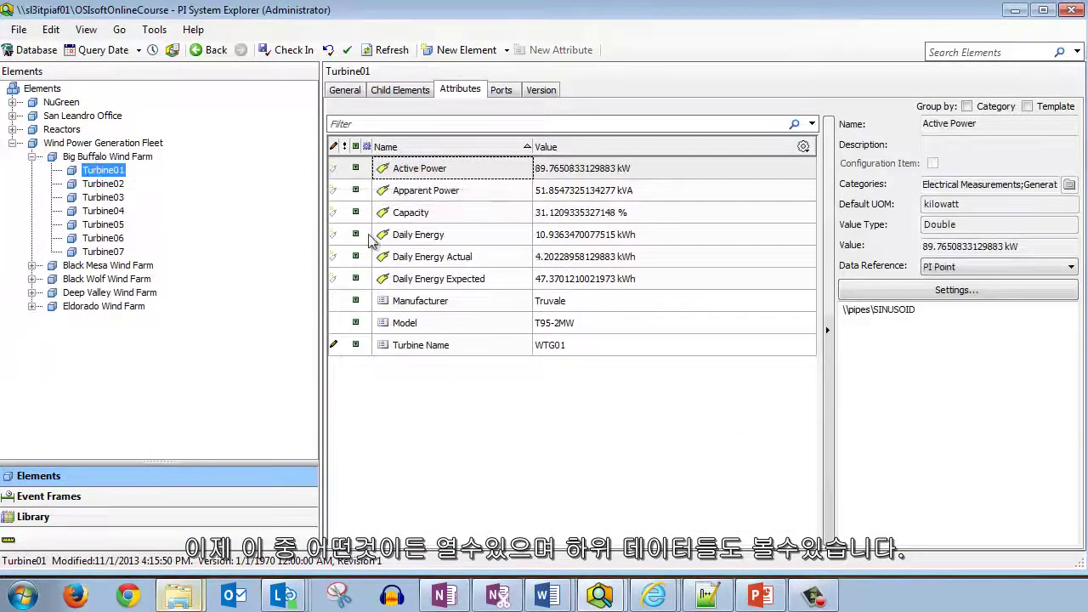
Inspect the data references of Turbine01's Apparent Power, Capacity and Daily Energy Actual attributes
left_click(586, 192)
left_click(596, 213)
left_click(619, 254)
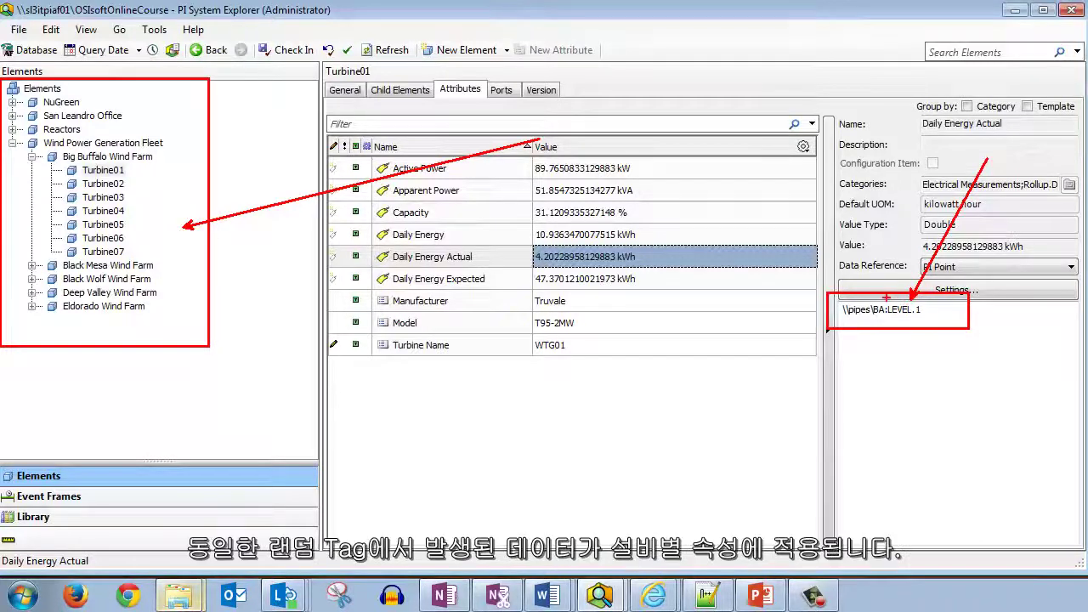
left_click_drag(907, 327, 898, 407)
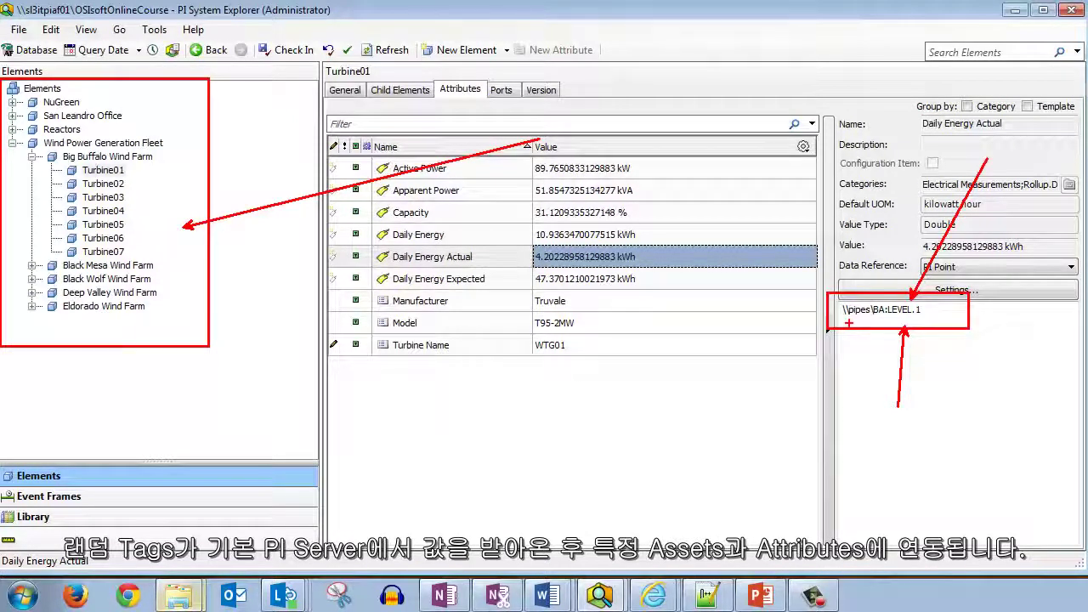
left_click_drag(849, 323, 751, 397)
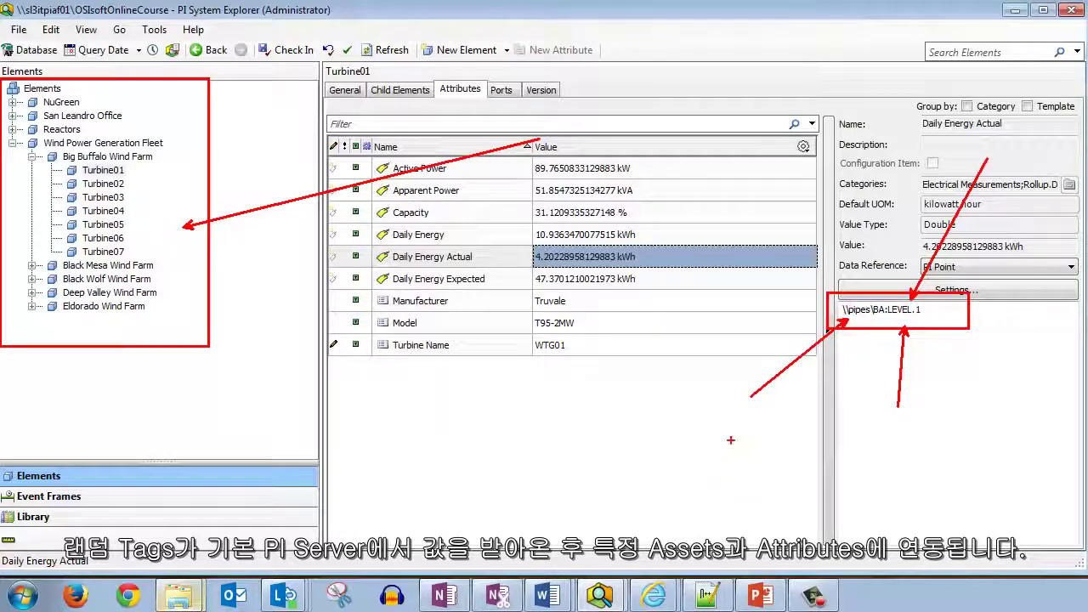
key("Escape")
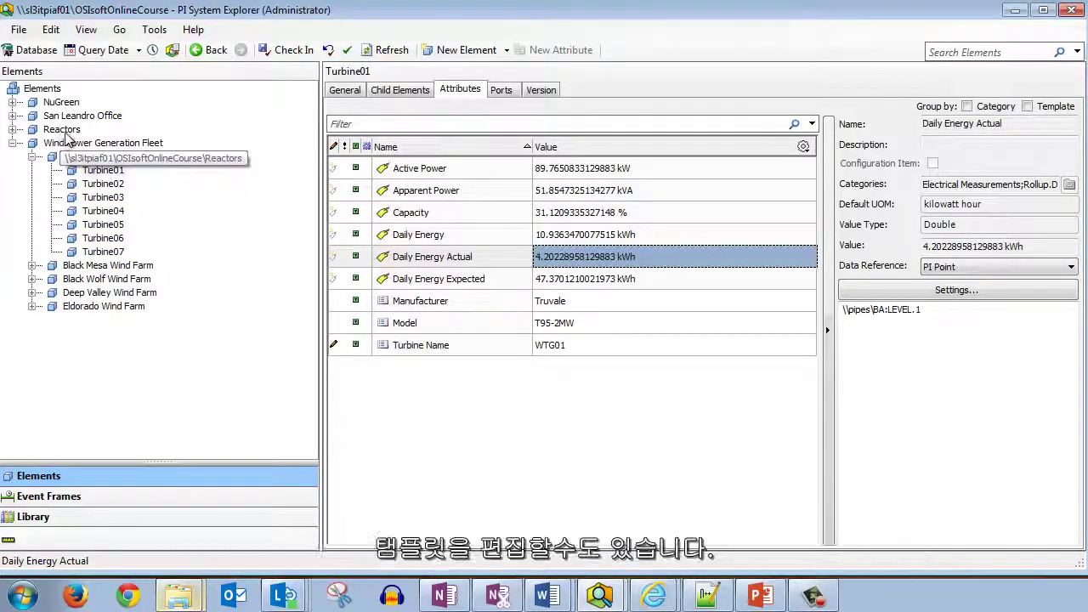
Collapse the Big Buffalo Wind Farm element to hide its turbines
left_click(31, 157)
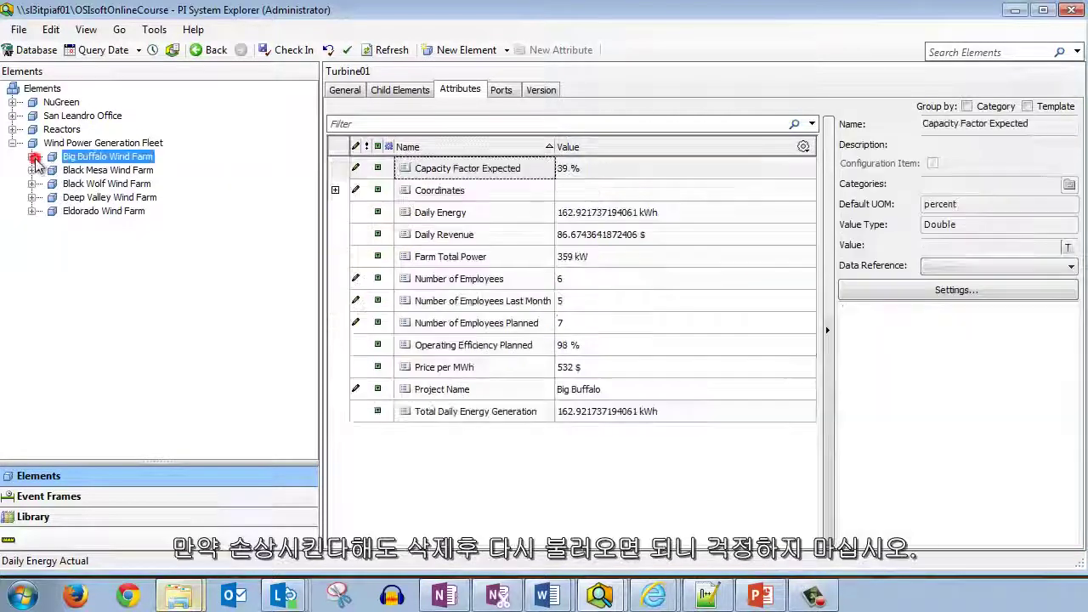